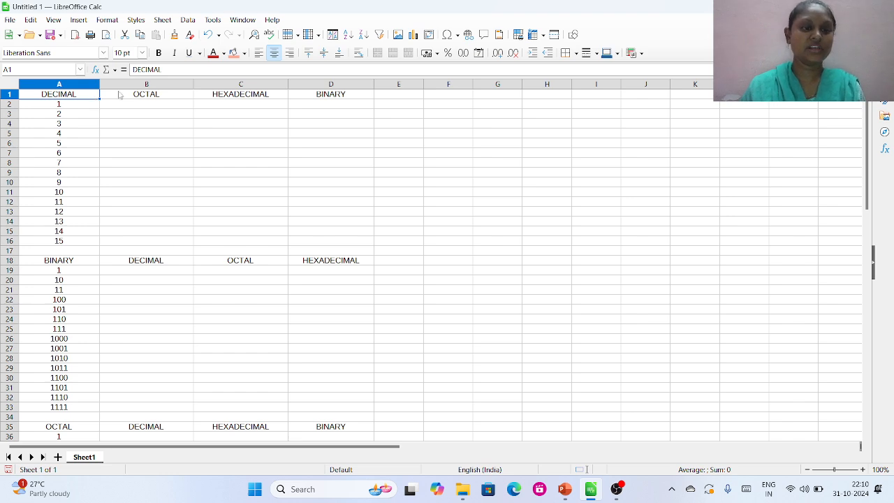
left_click(129, 97)
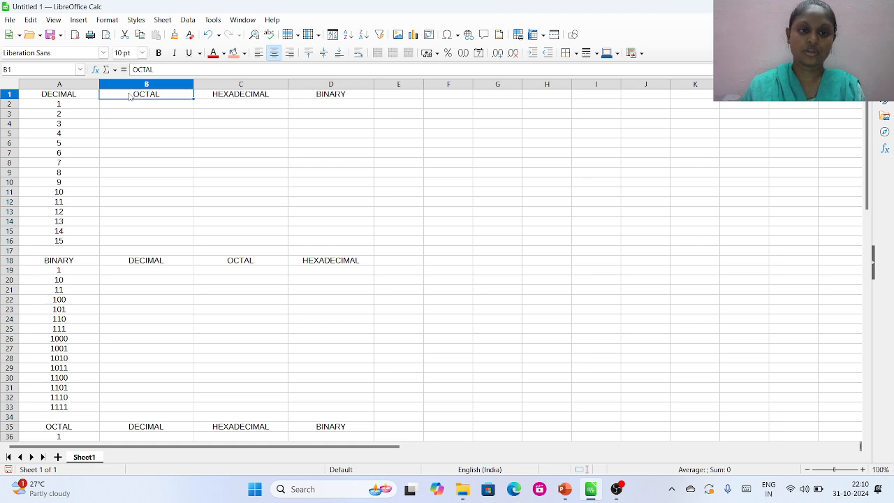
left_click(214, 96)
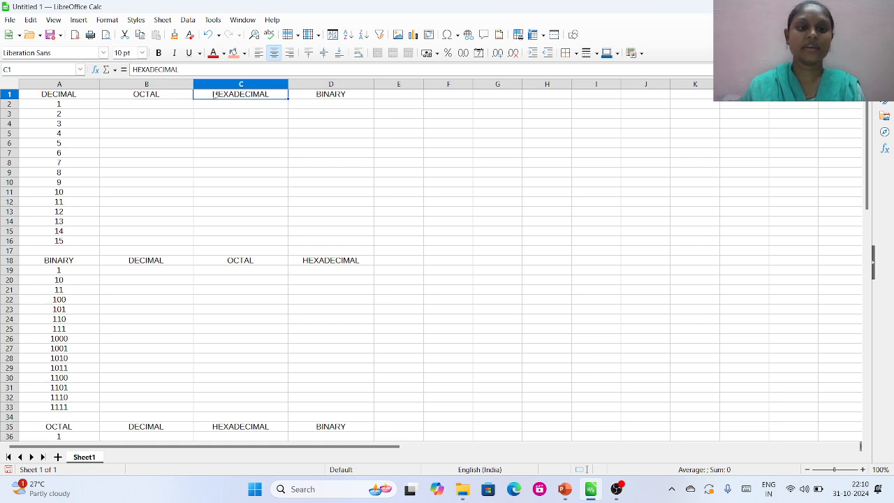
left_click(302, 101)
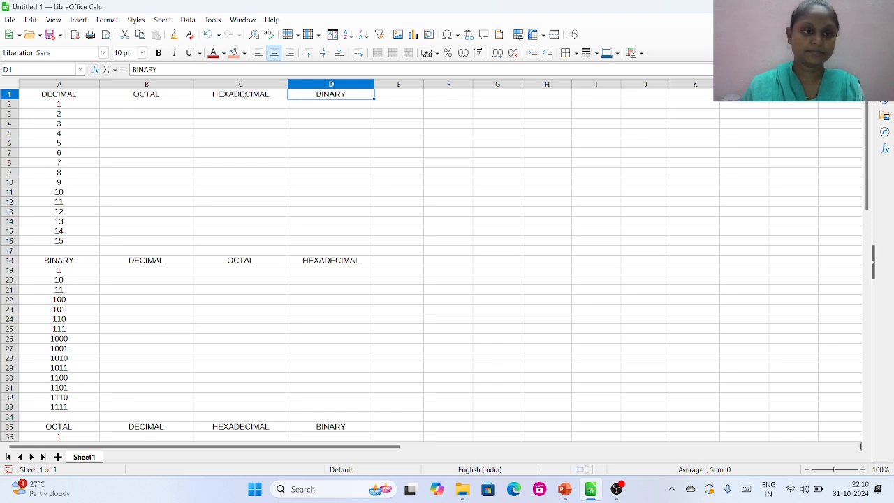
left_click(79, 103)
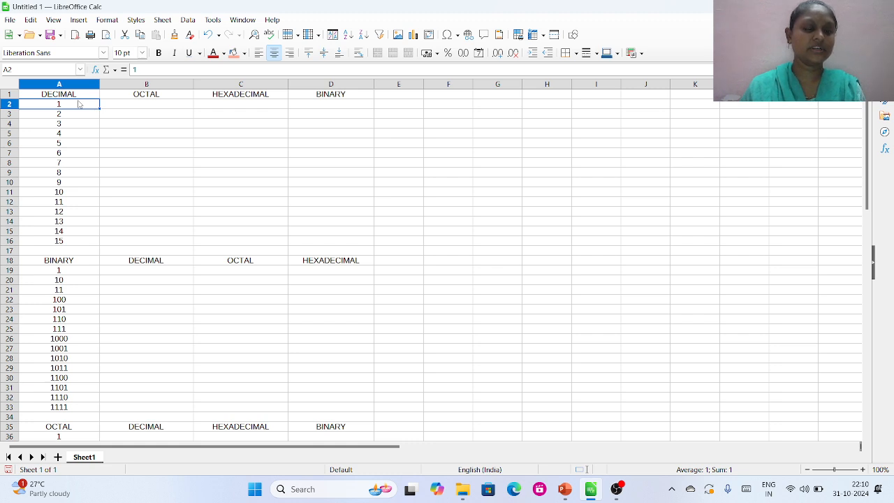
Step: Convert the decimal numbers to octal by entering =DEC2OCT(A2) in B2 and filling the formula down to B16
left_click(116, 104)
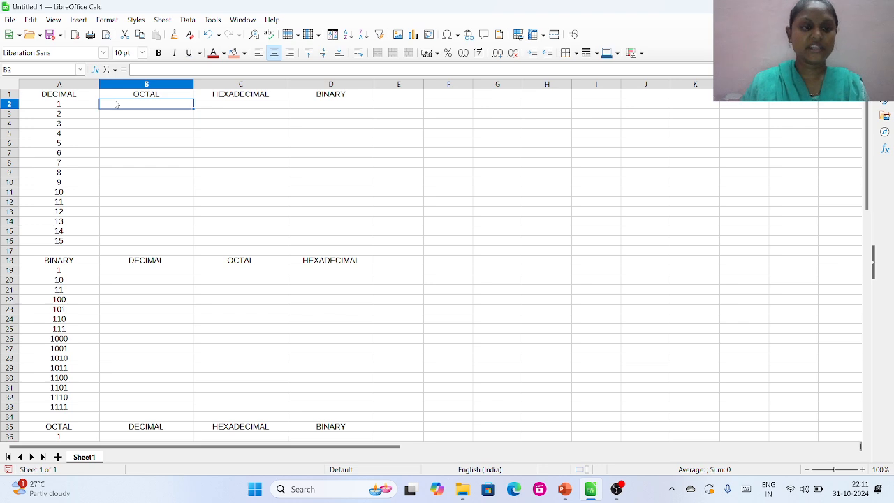
type("=")
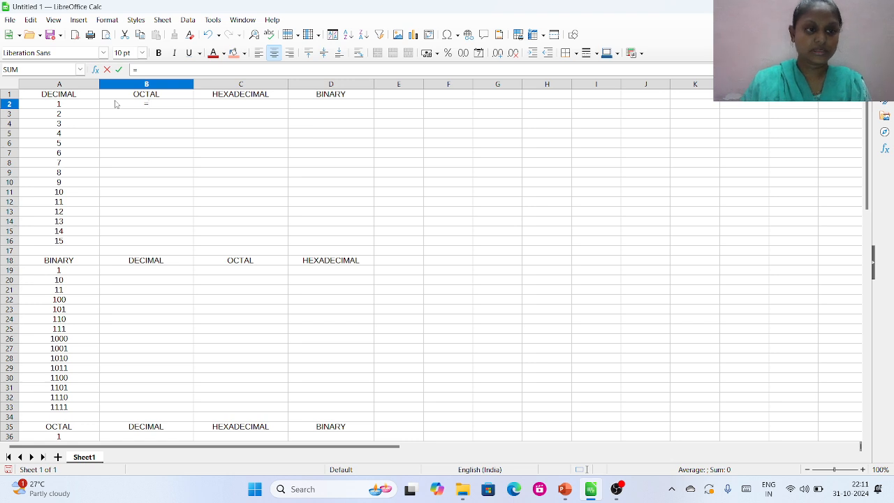
type("DEC")
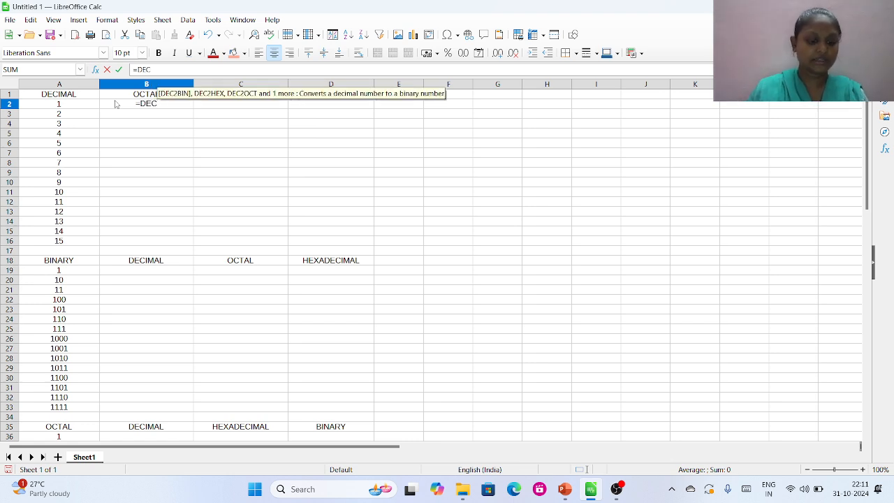
type("2OC")
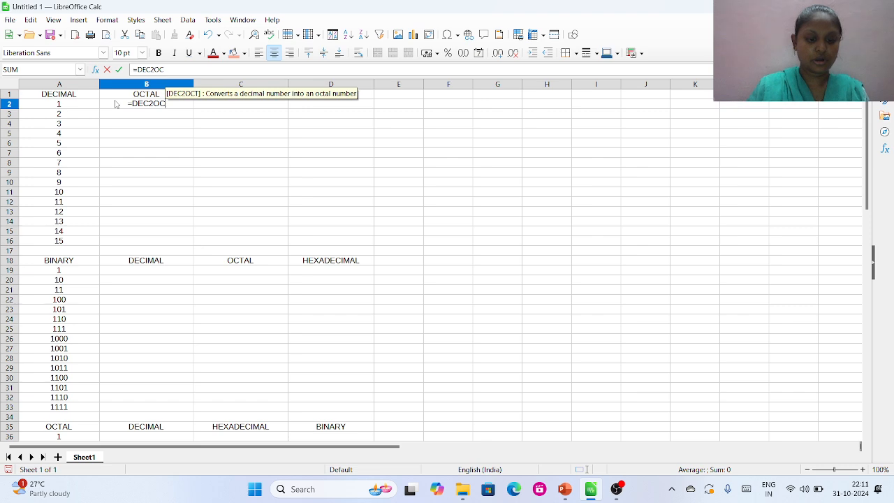
type("T(")
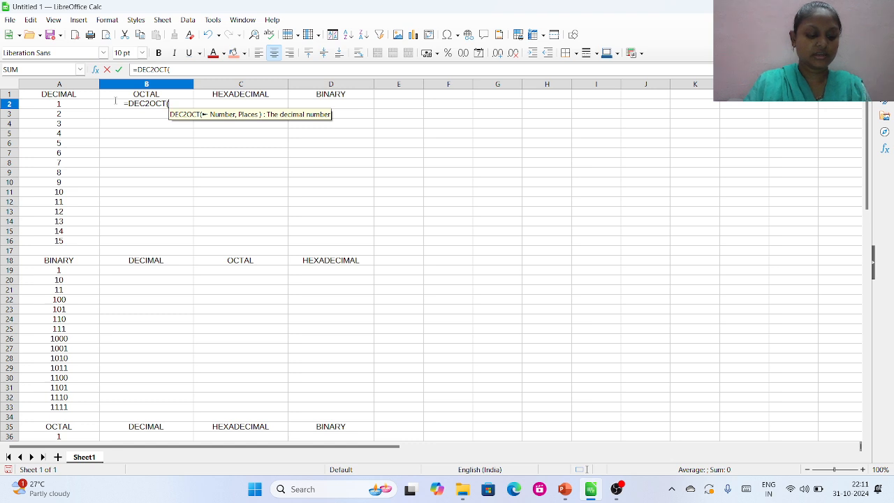
type("A2)")
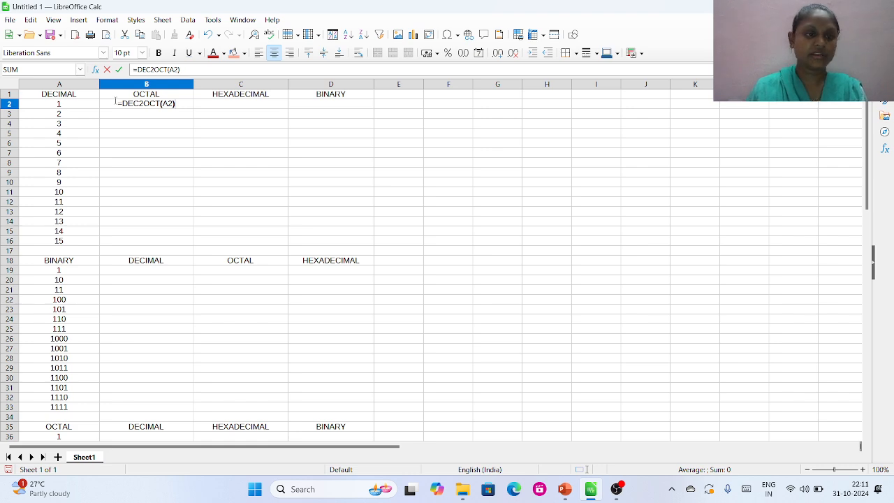
key("Return")
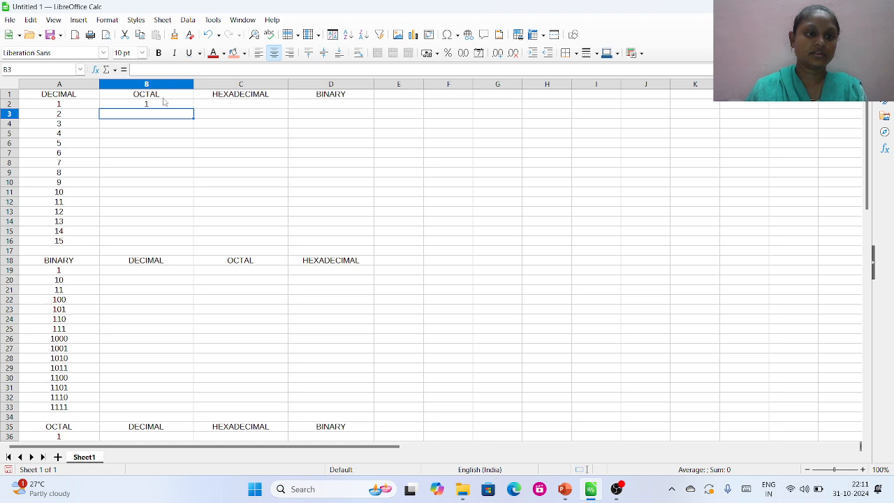
left_click(164, 103)
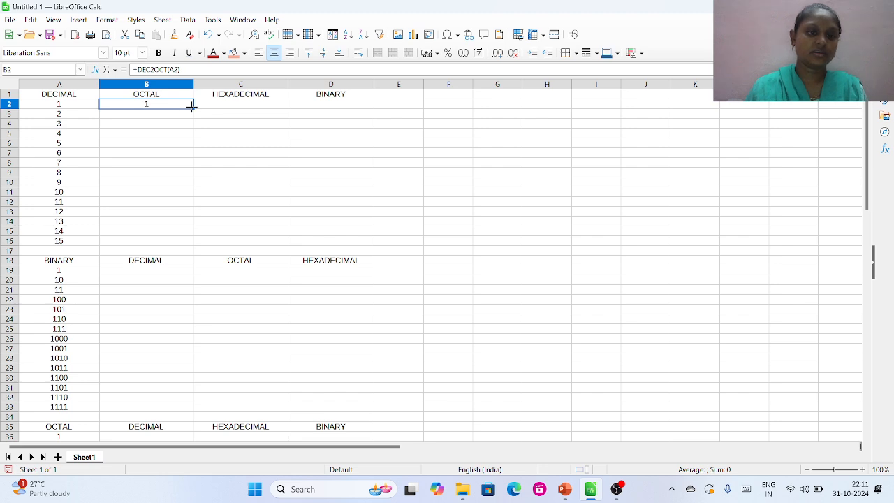
left_click_drag(192, 105, 190, 244)
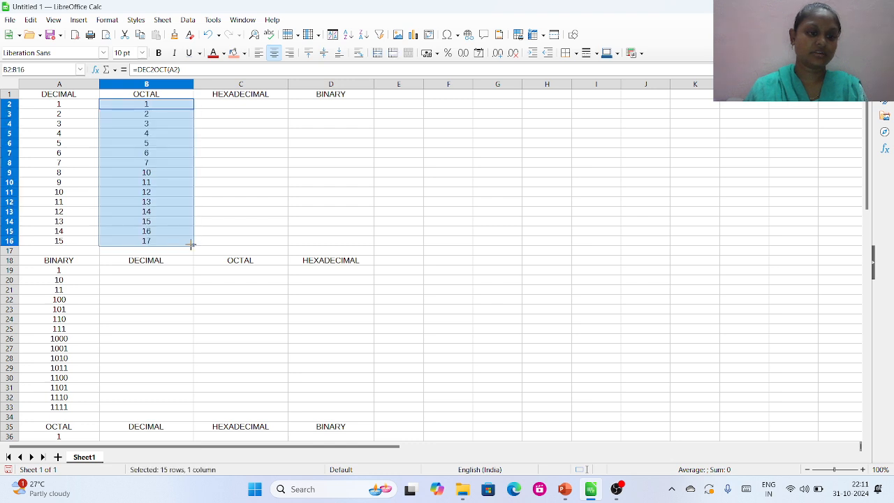
left_click(159, 113)
left_click(157, 97)
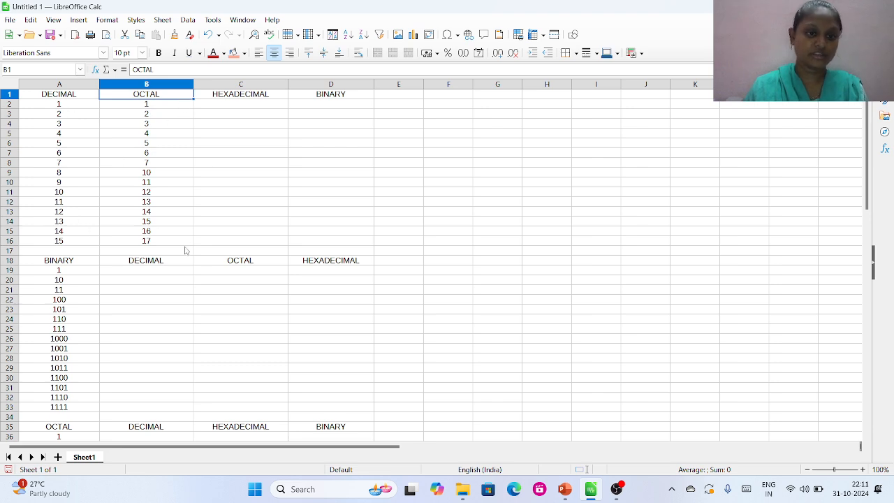
Step: Convert the decimal numbers to hexadecimal by entering =DEC2HEX(A2) in C2 and filling the formula down to C16
left_click(249, 105)
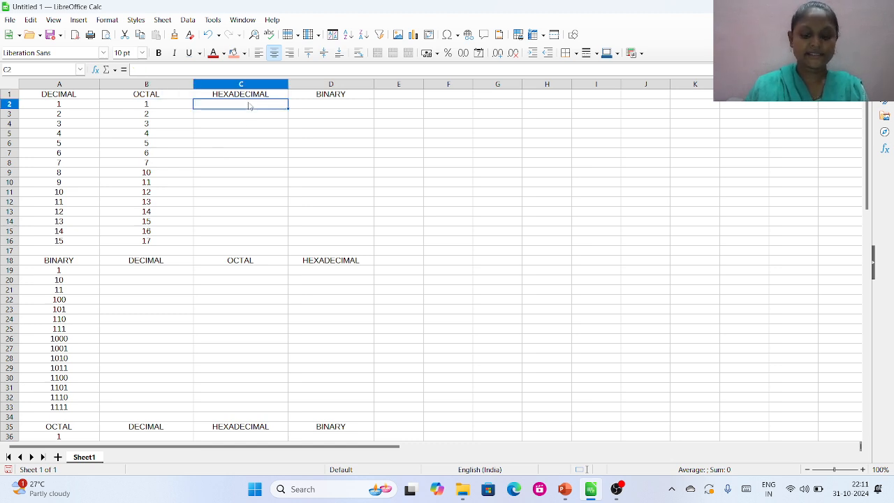
type("=")
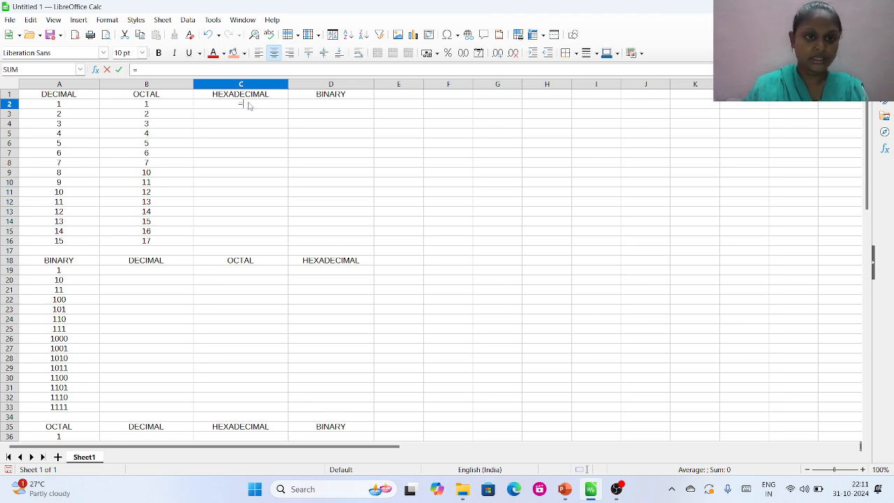
type("DE")
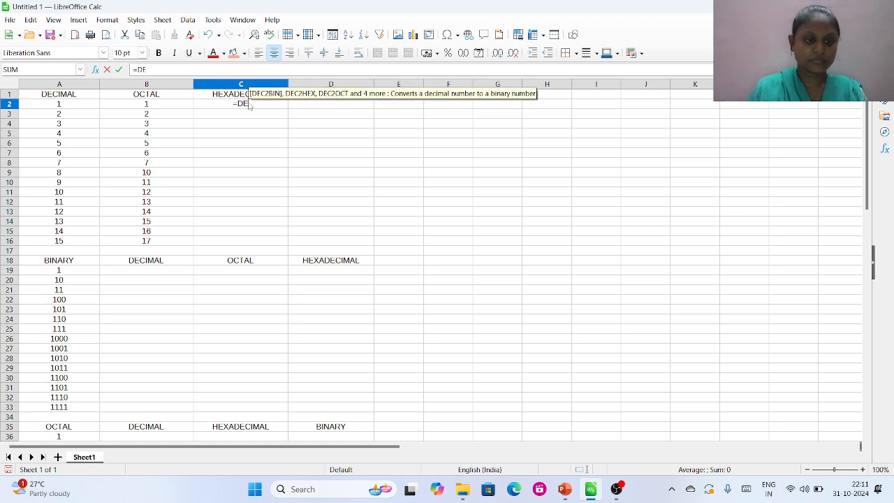
type("C2")
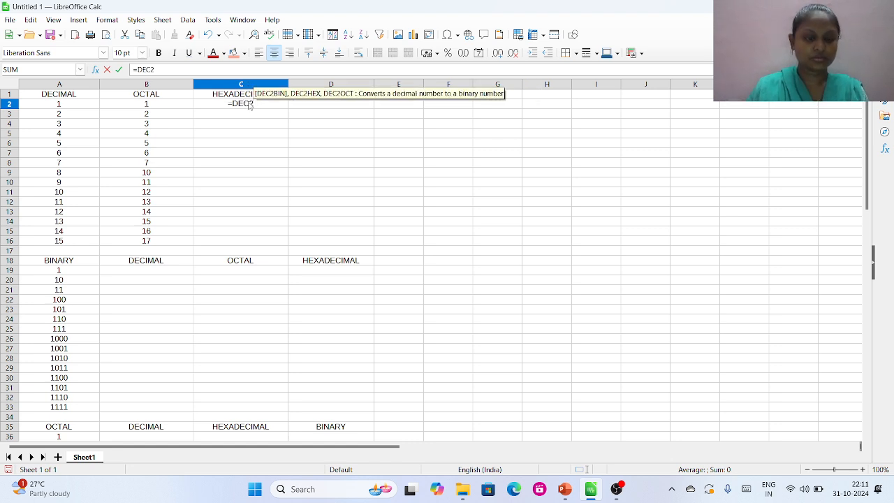
type("HEX")
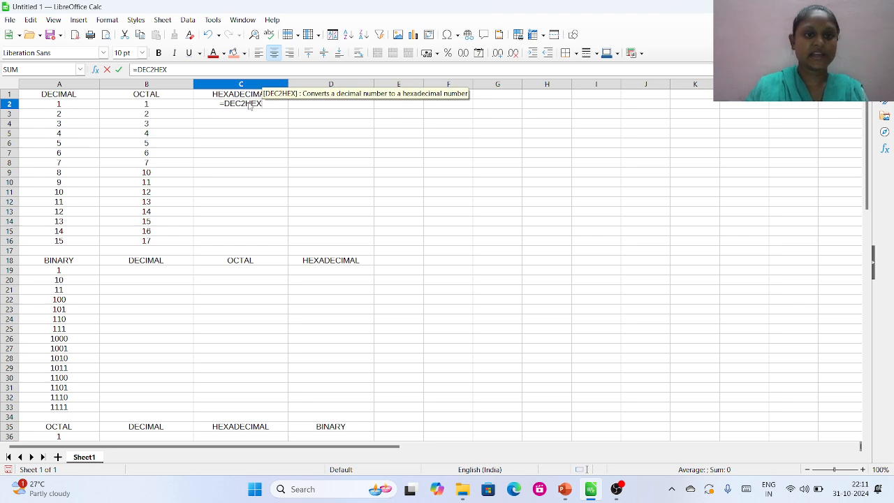
type("(")
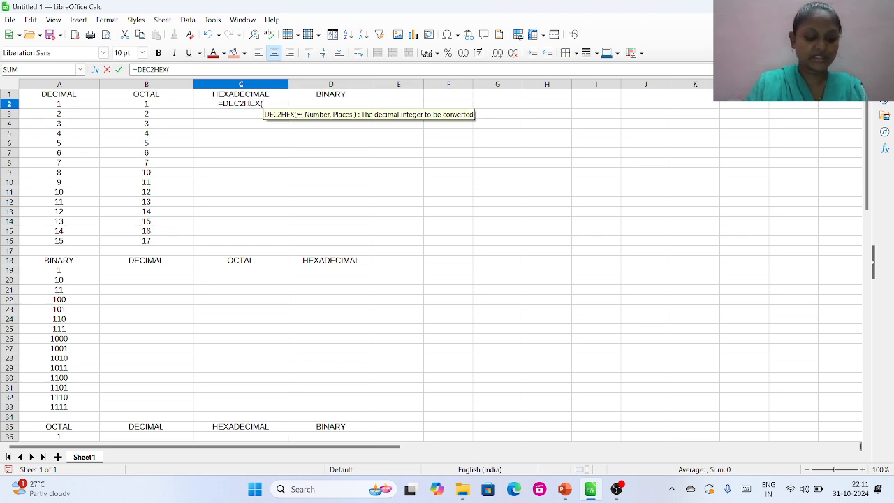
type("A2")
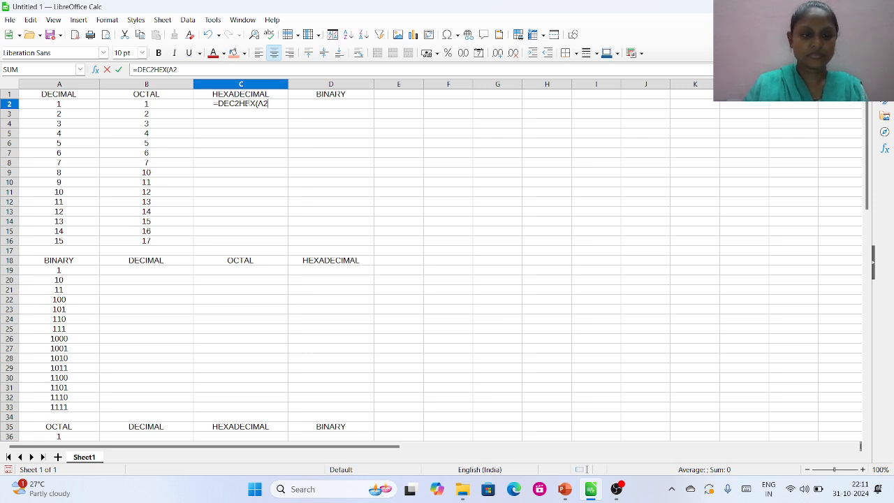
type(")")
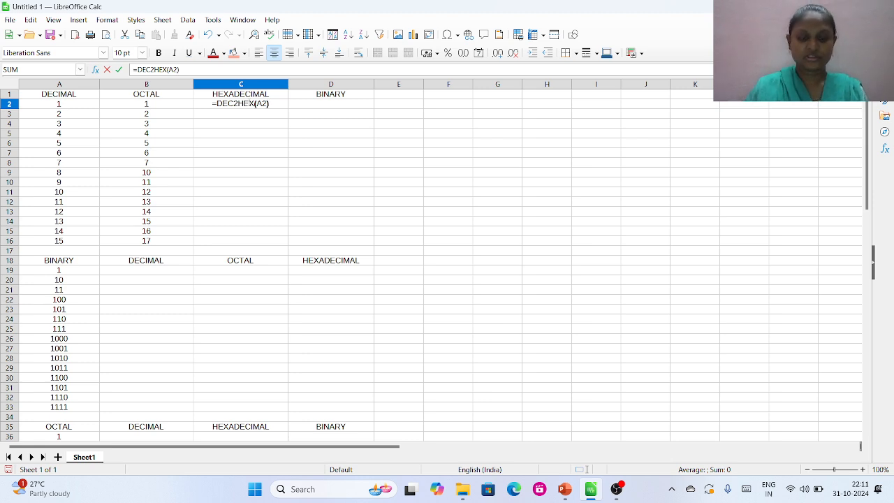
key("Return")
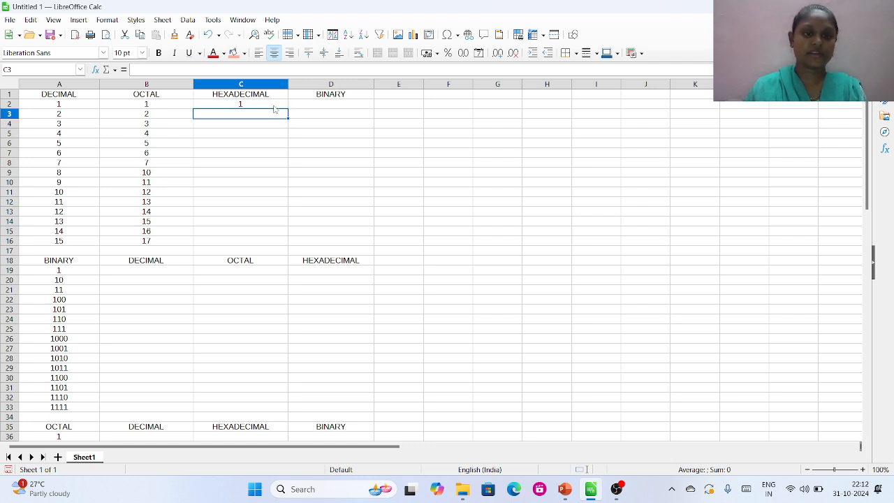
left_click(264, 105)
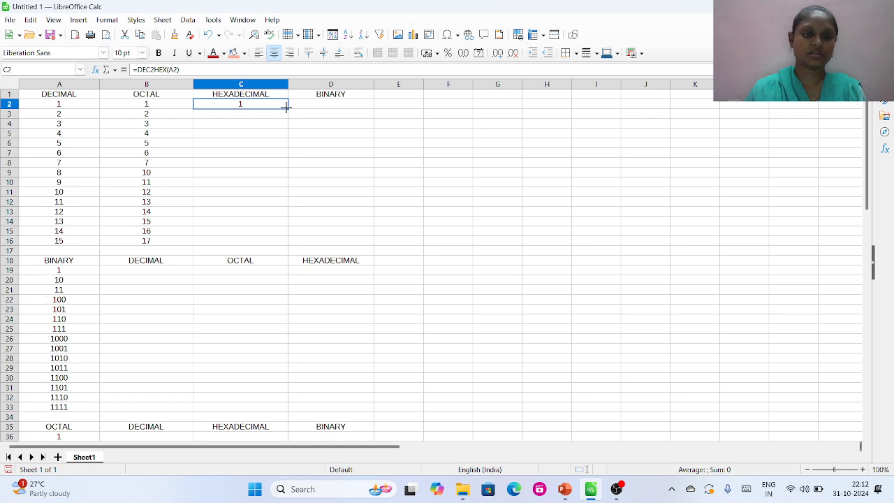
left_click_drag(286, 106, 291, 243)
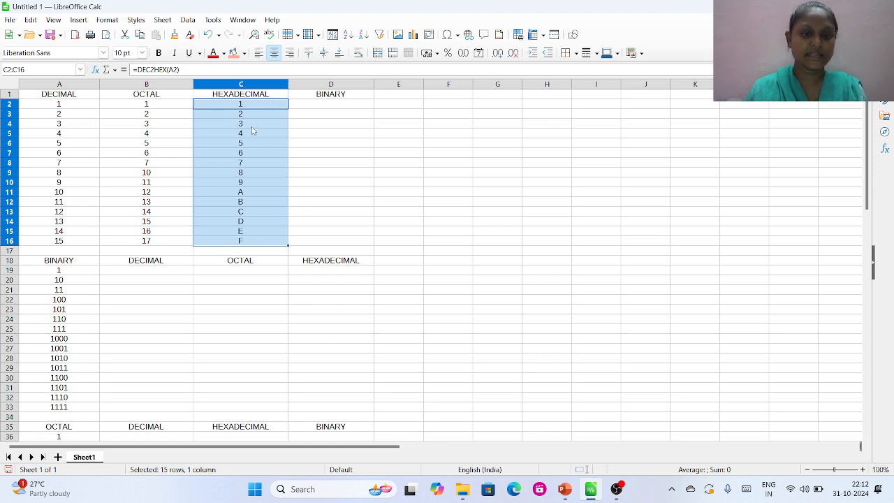
Step: Convert the decimal numbers to binary by entering =DEC2BIN(A2) in D2 and filling the formula down to D16
left_click(318, 107)
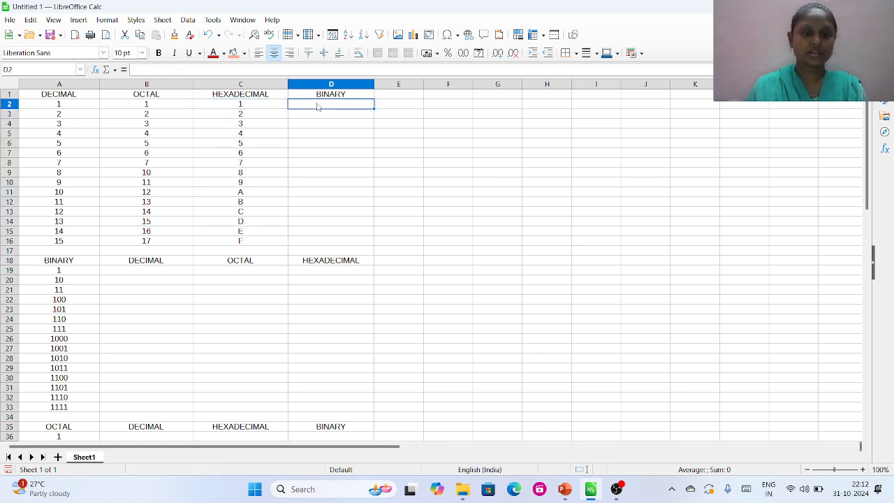
type("=")
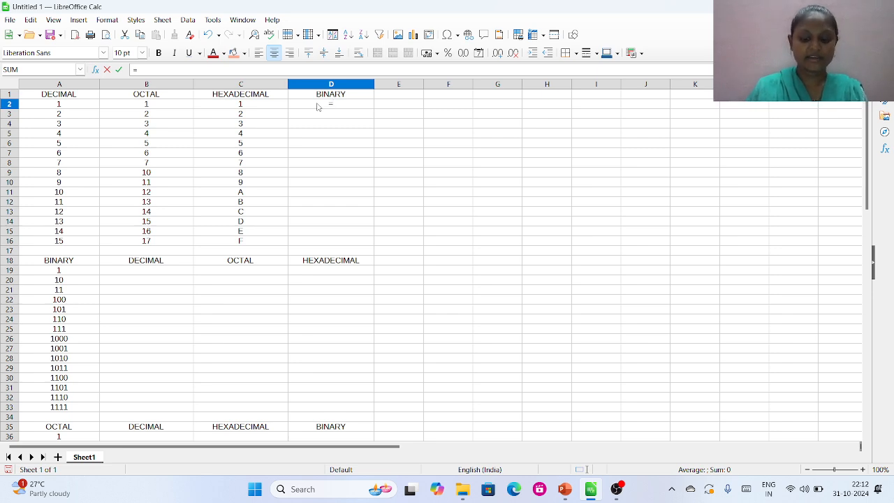
type("DEC")
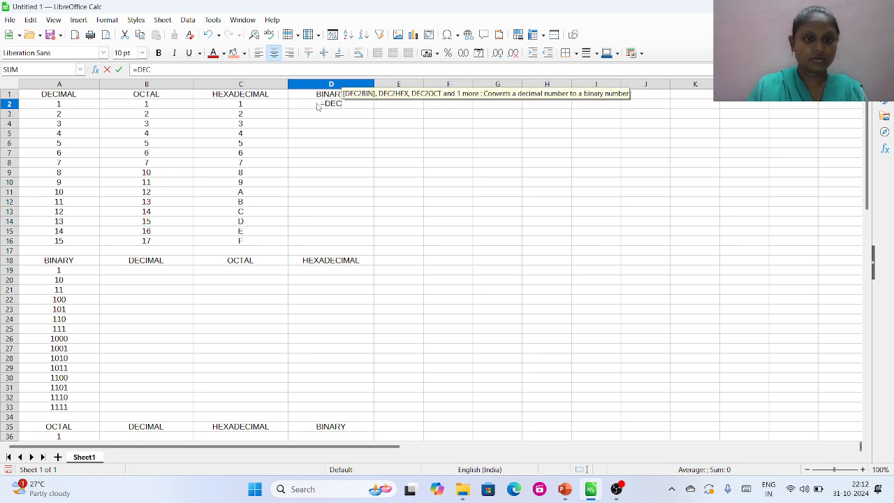
type("2BIN(")
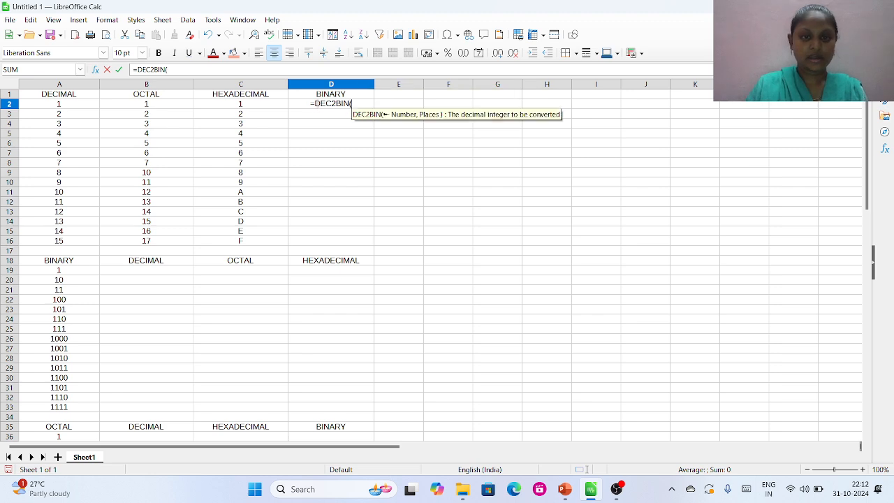
type("A2")
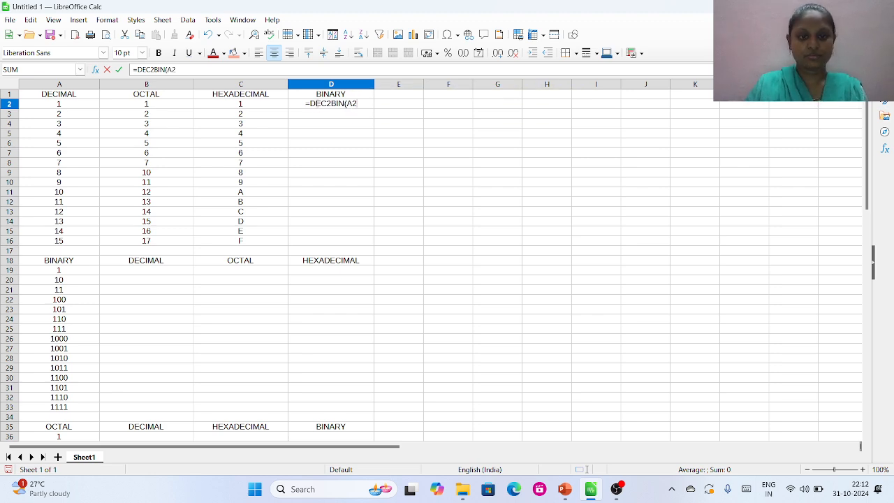
type(")")
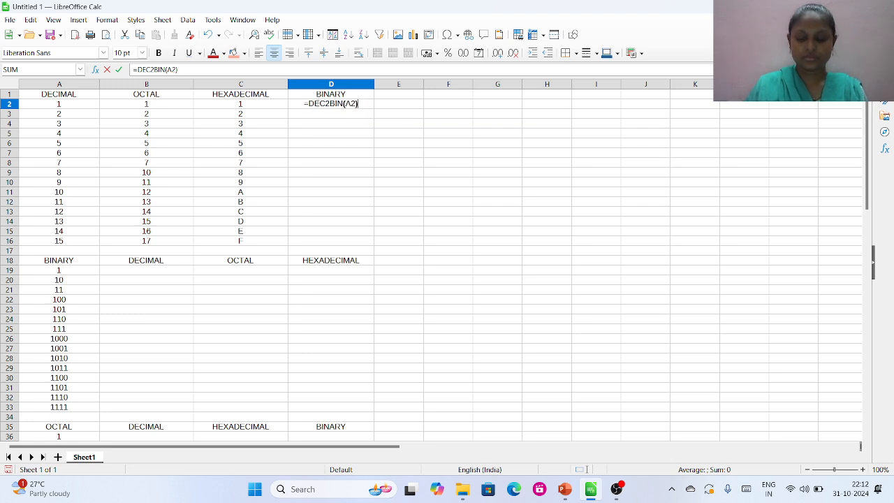
key("Return")
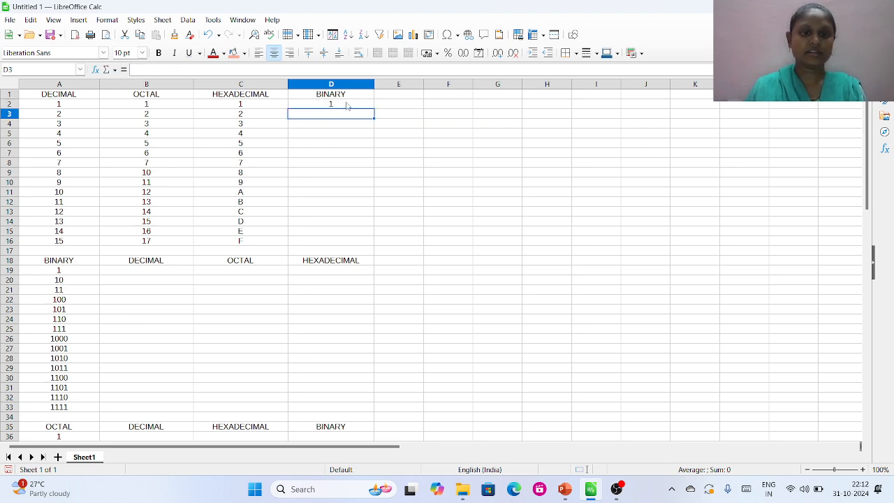
left_click(346, 104)
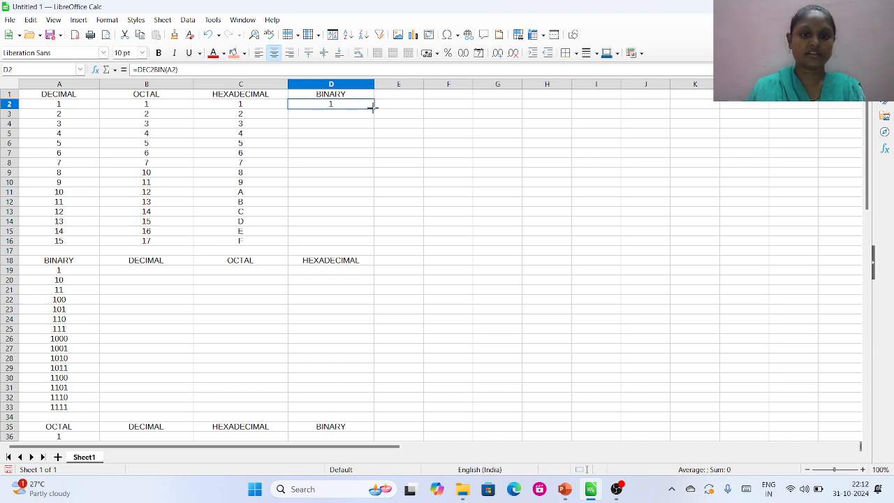
left_click_drag(372, 107, 372, 243)
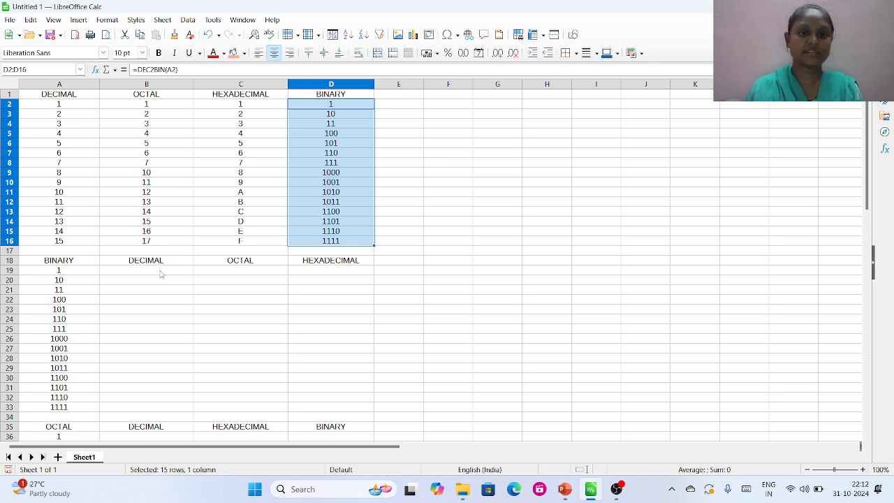
left_click(74, 262)
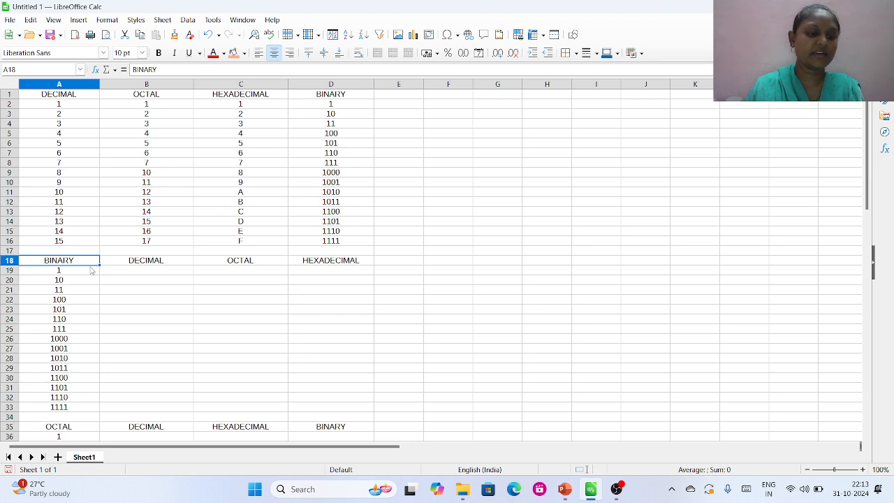
Step: Enter =BIN2DEC(A19) in B19 to convert the first binary number to decimal
scroll(87, 299, "down", 8)
scroll(87, 299, "up", 8)
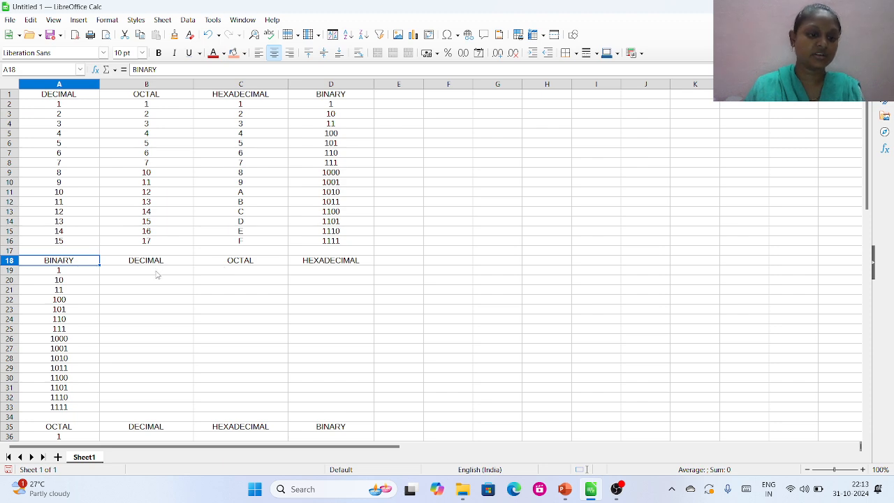
left_click(157, 275)
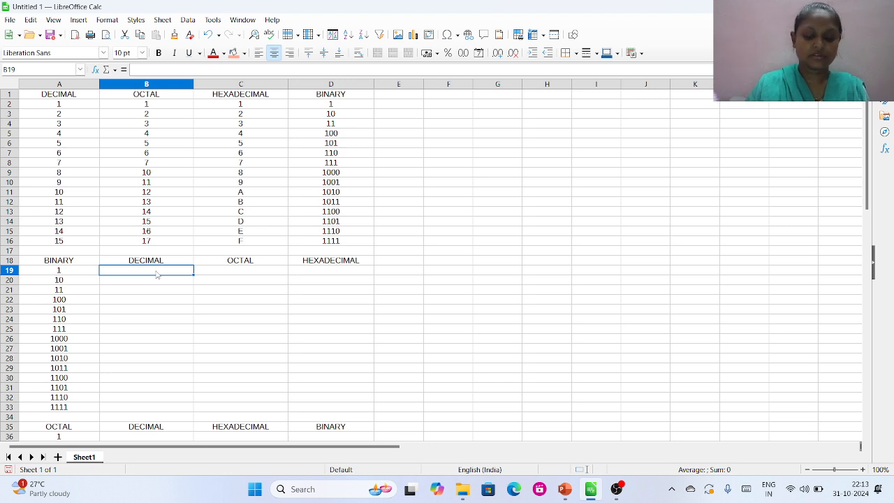
type("=")
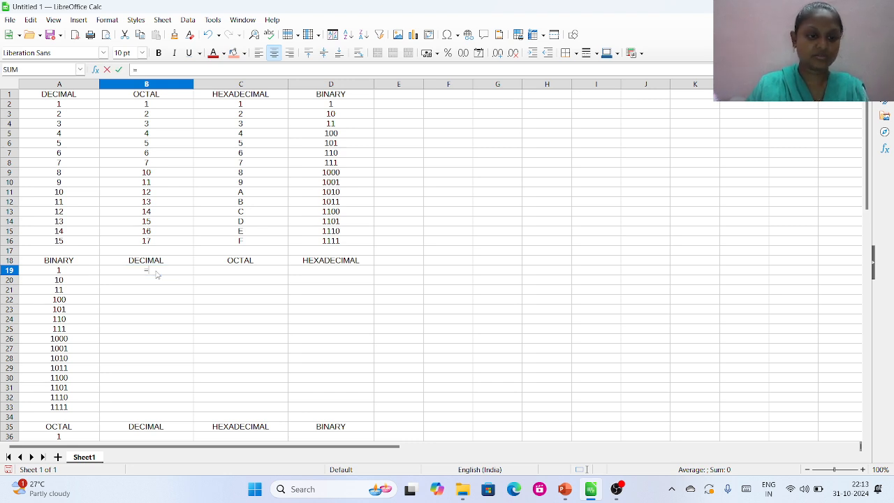
type("BIN")
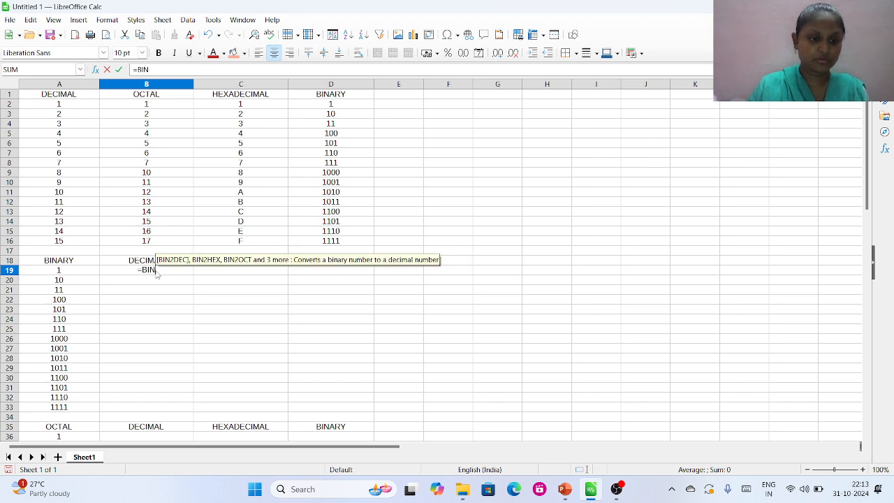
type("2D")
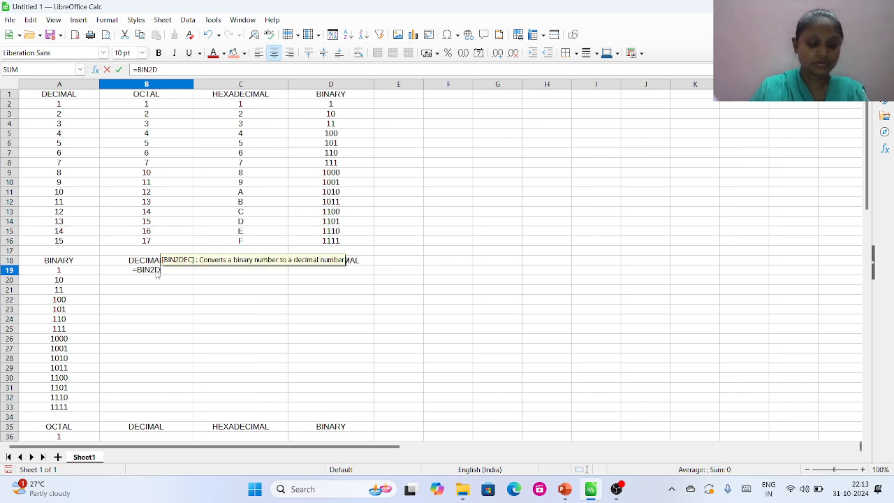
type("EC(")
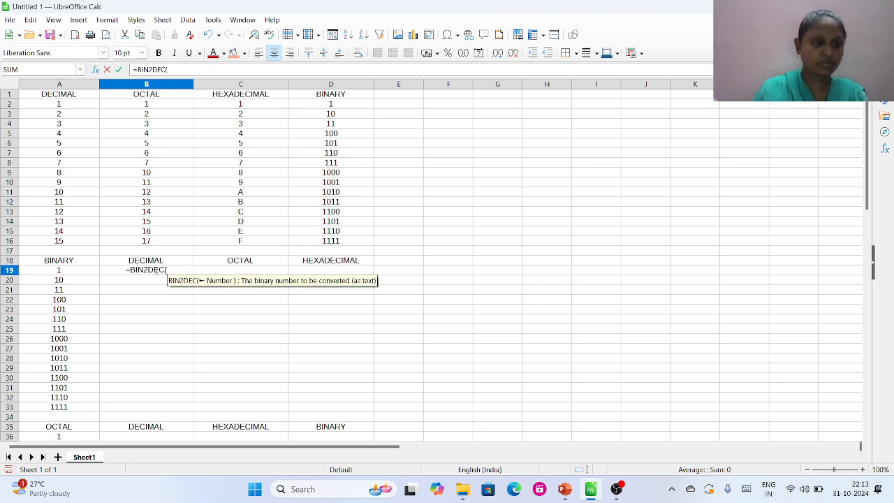
type("A1")
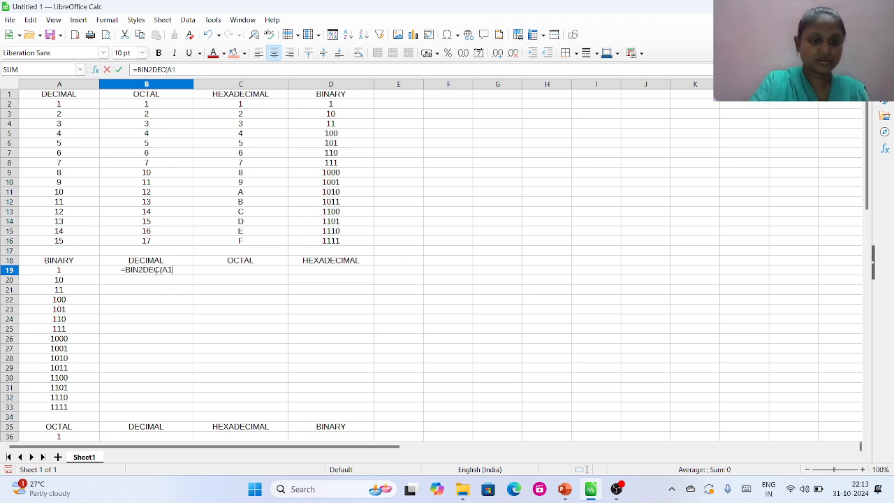
type("9")
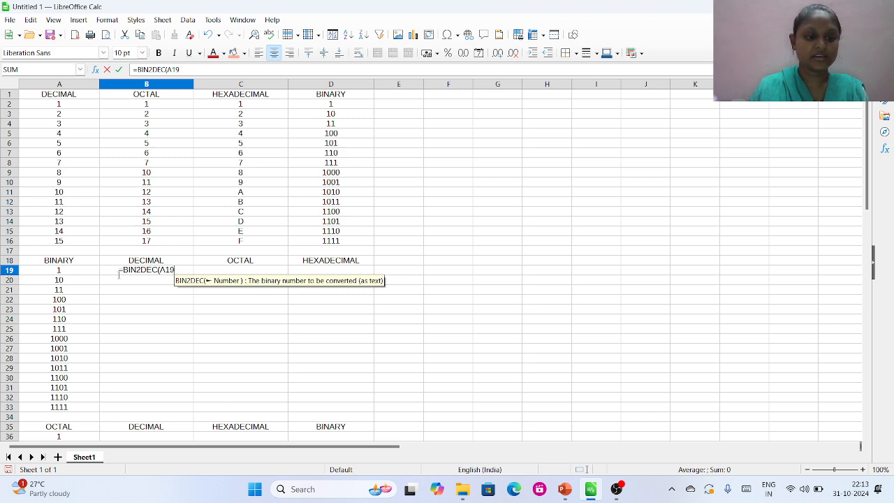
type(")")
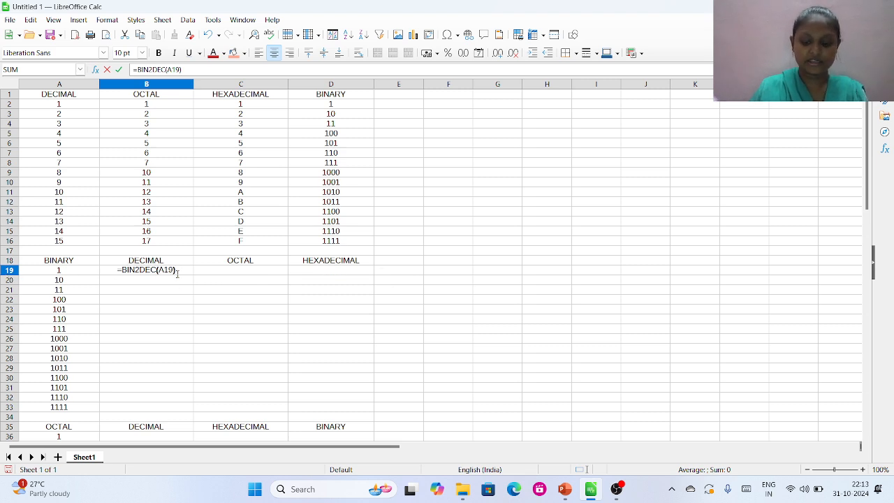
key("Return")
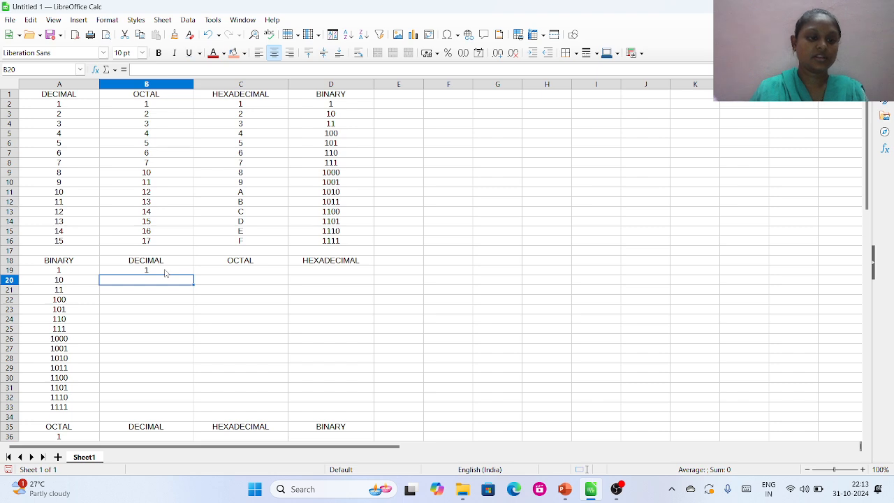
Step: Examine the formula in B19, checking its cell reference and brackets
left_click(165, 271)
double_click(166, 271)
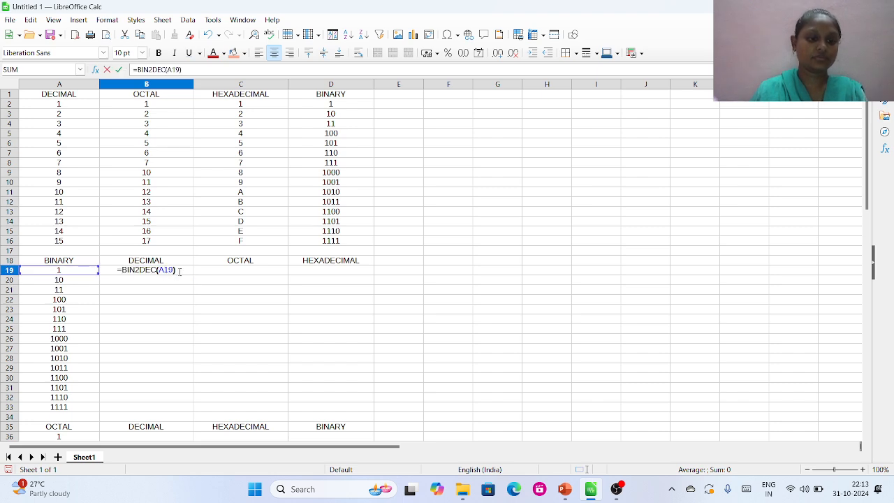
key("Left")
key("Left")
key("Right")
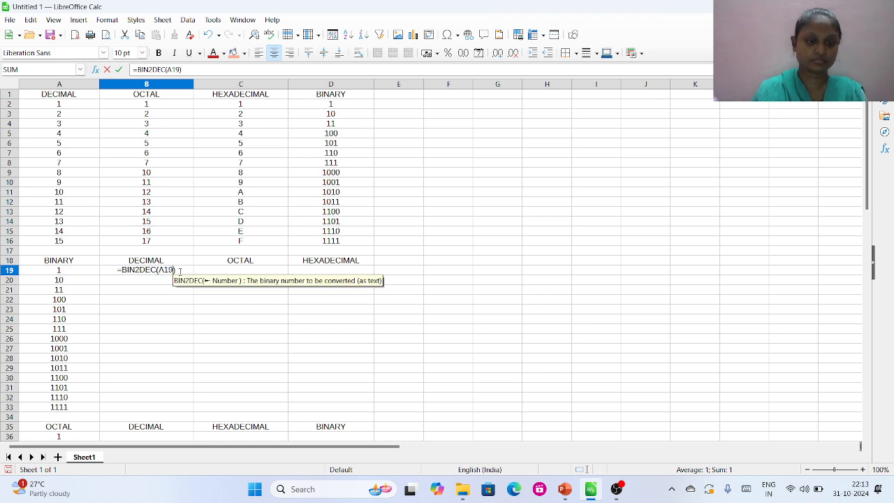
key("Right")
key("Return")
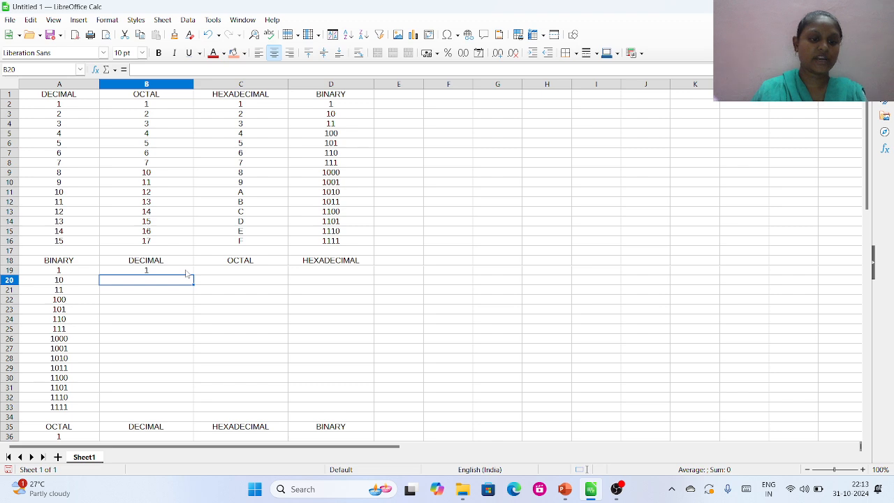
Step: Fill the binary-to-decimal formula from B19 down to B33
left_click(180, 272)
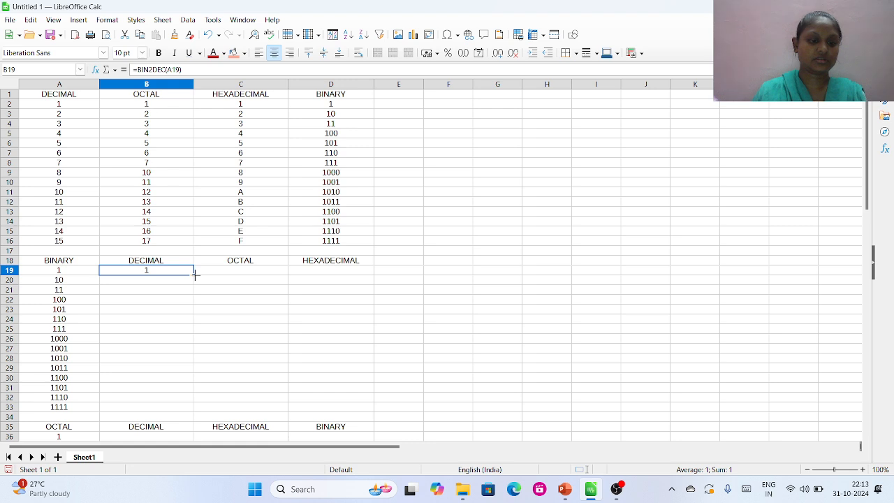
scroll(195, 275, "down", 9)
scroll(195, 275, "up", 9)
left_click_drag(192, 277, 197, 412)
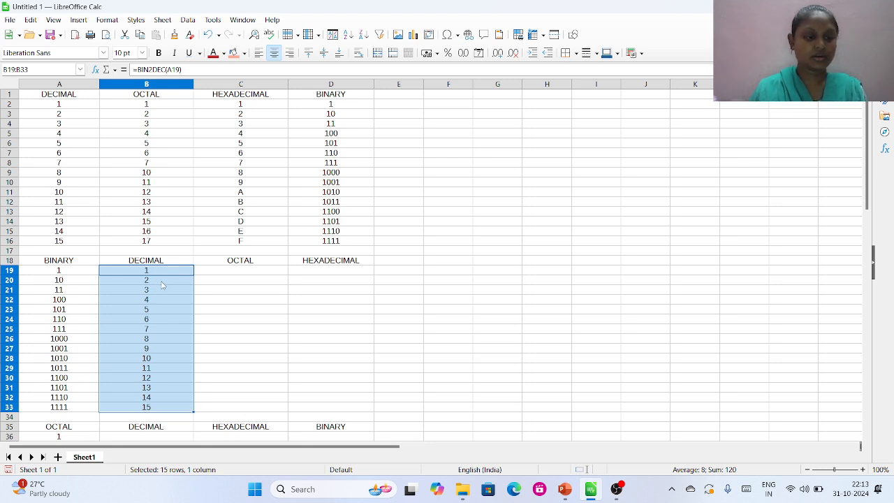
Step: Convert the binary numbers to octal by entering =BIN2OCT(A19) in C19 and filling the formula down to C33
left_click(223, 271)
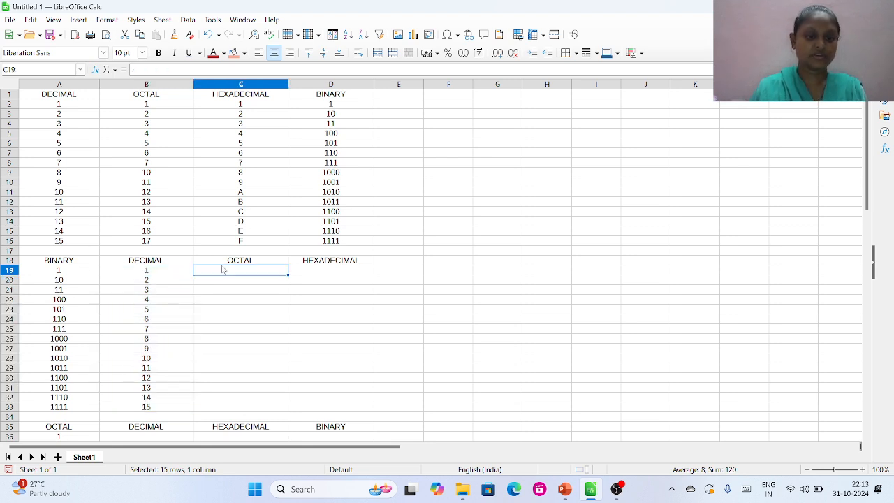
scroll(223, 270, "down", 5)
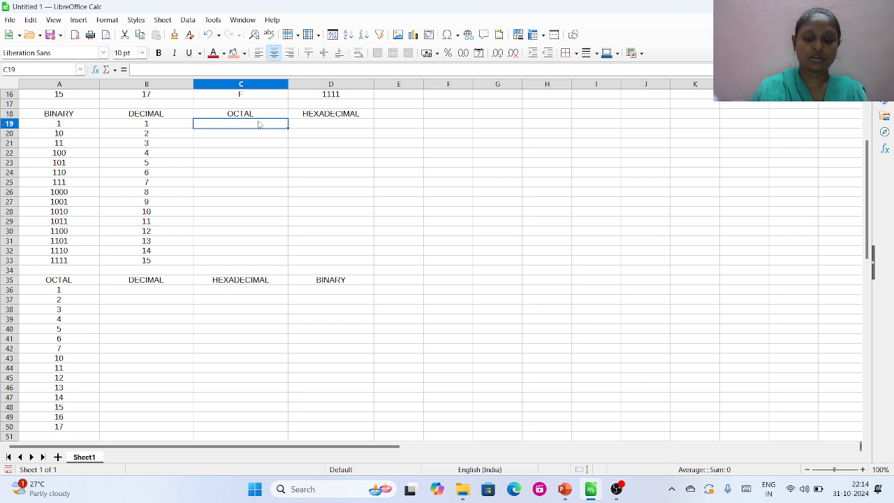
type("=")
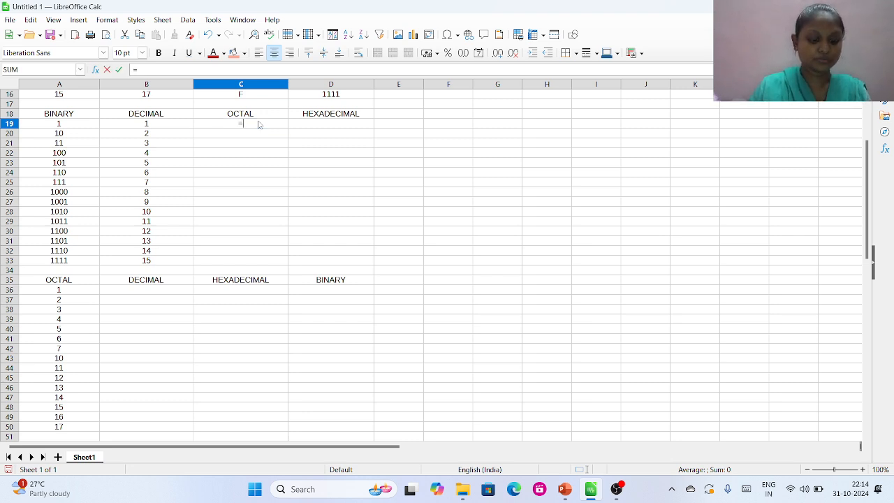
type("BIN")
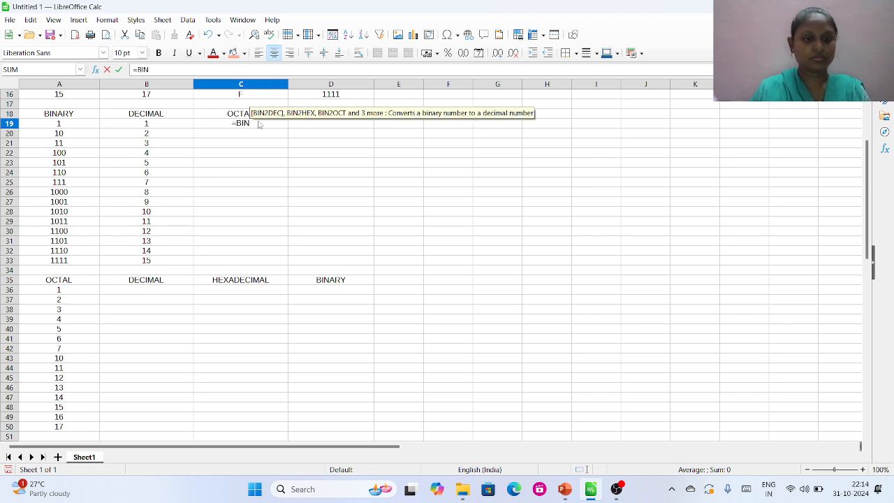
type("2OCT")
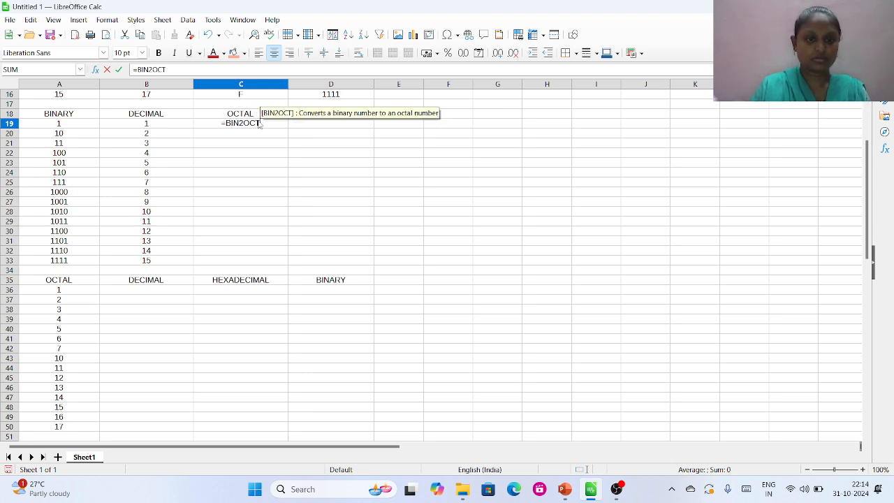
type("(")
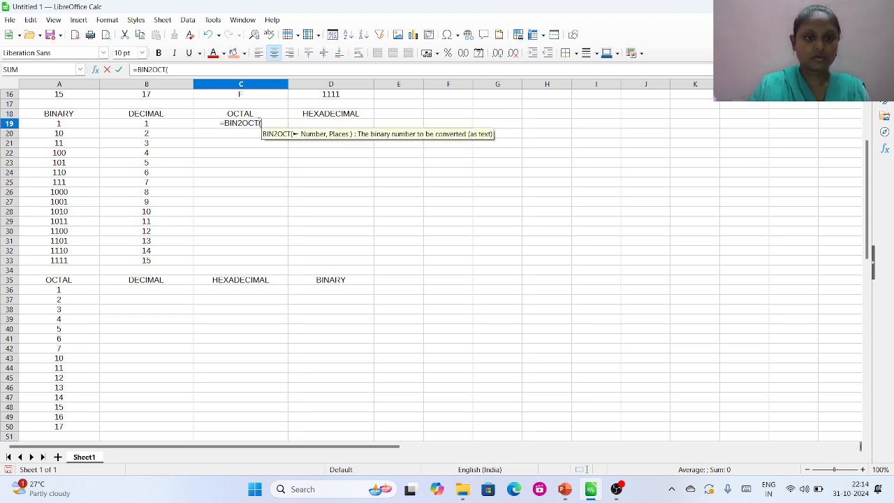
type("A19")
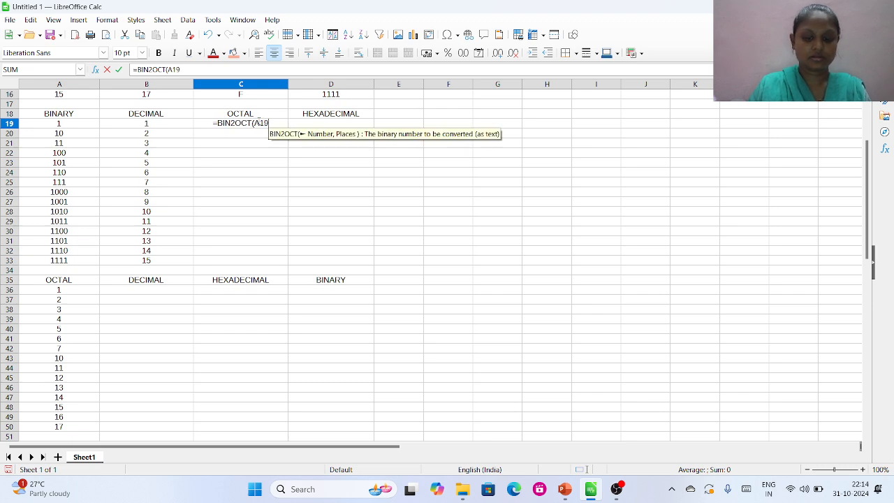
type(")")
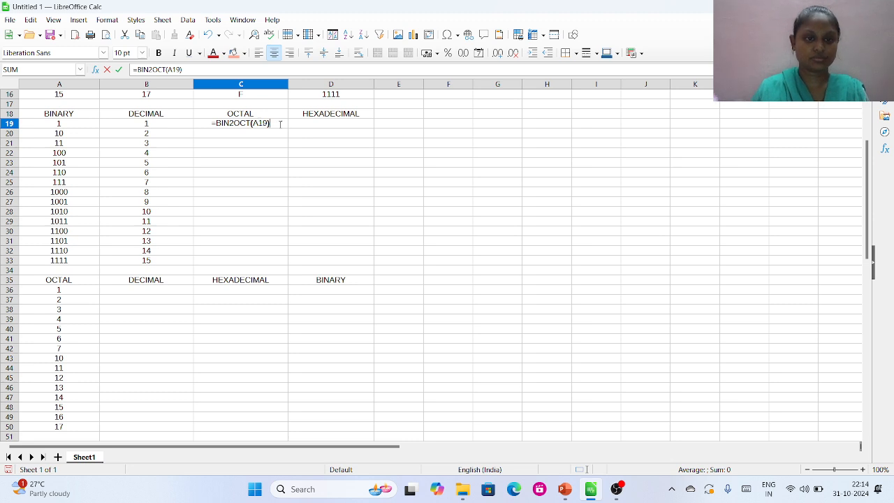
key("Return")
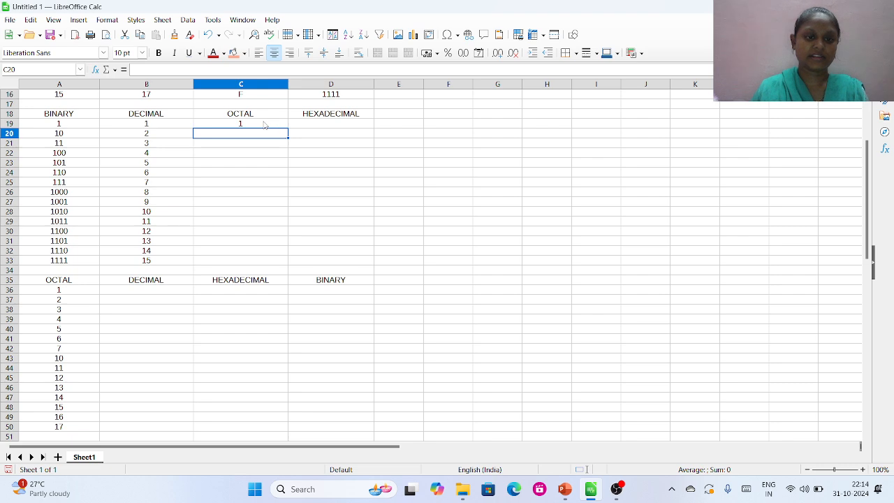
left_click(266, 124)
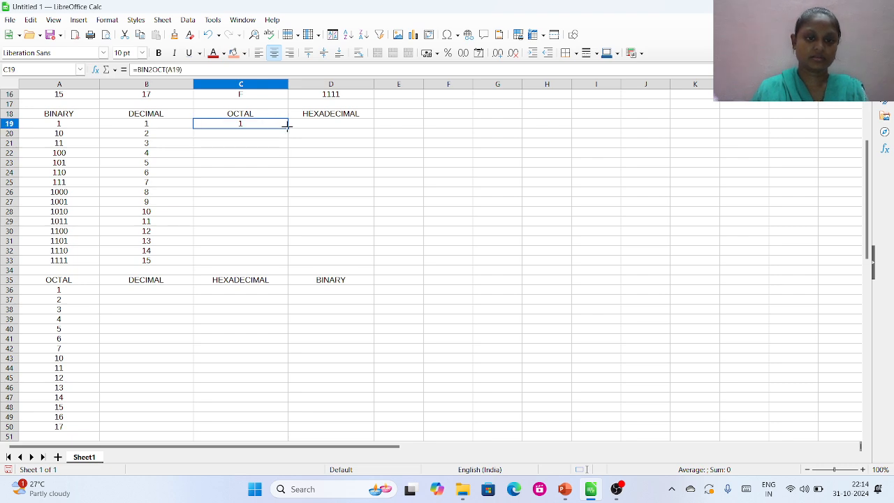
left_click_drag(287, 125, 294, 267)
Step: Convert the binary numbers to hexadecimal by entering =BIN2HEX(A19) in D19 and filling the formula down to D33
left_click(325, 126)
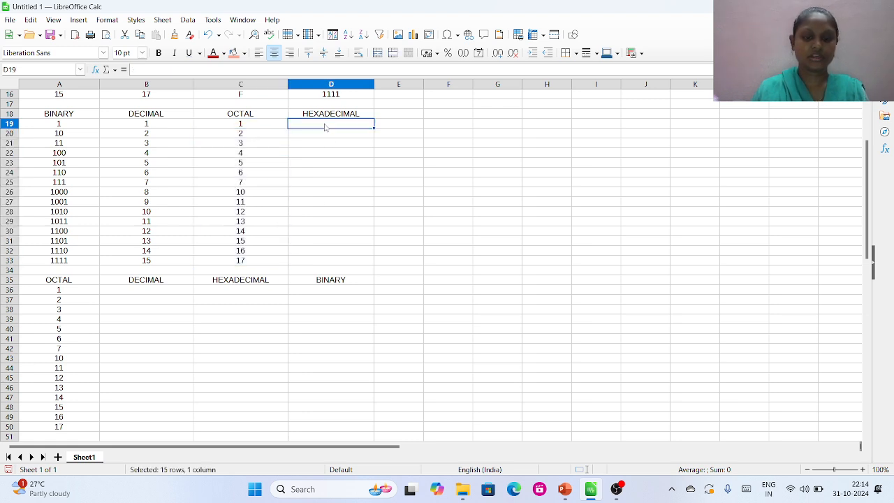
type("=")
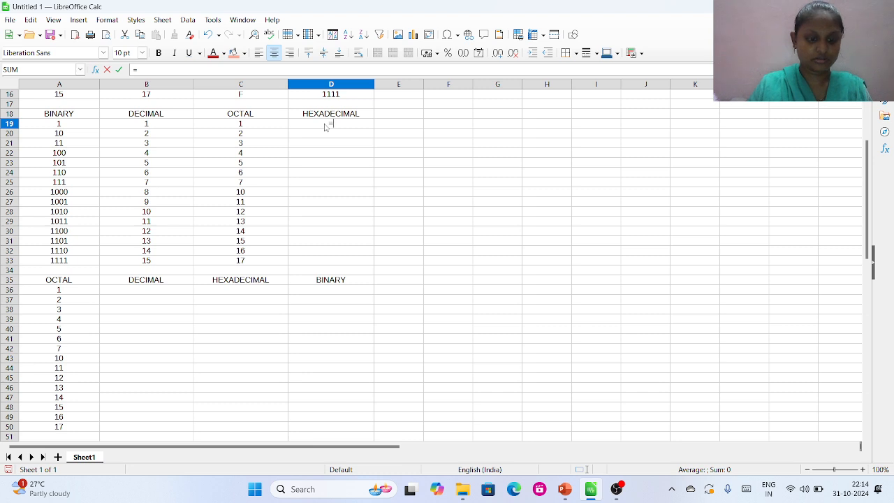
type("BIN")
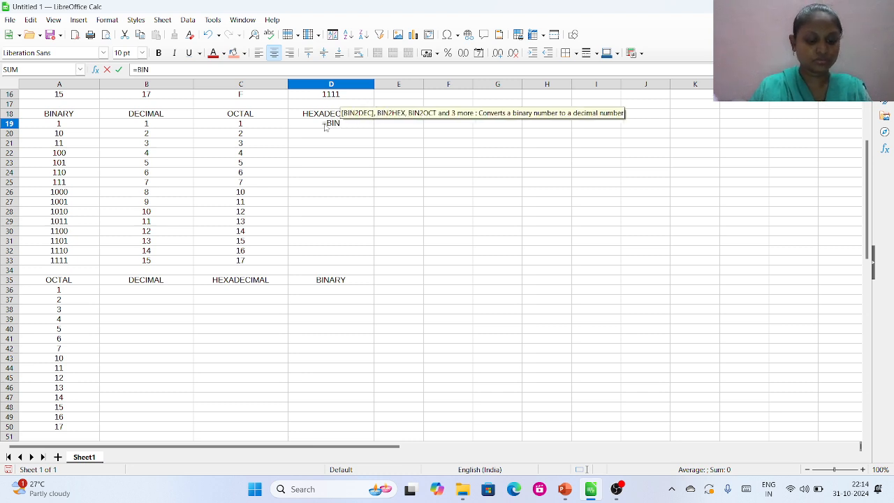
type("2H")
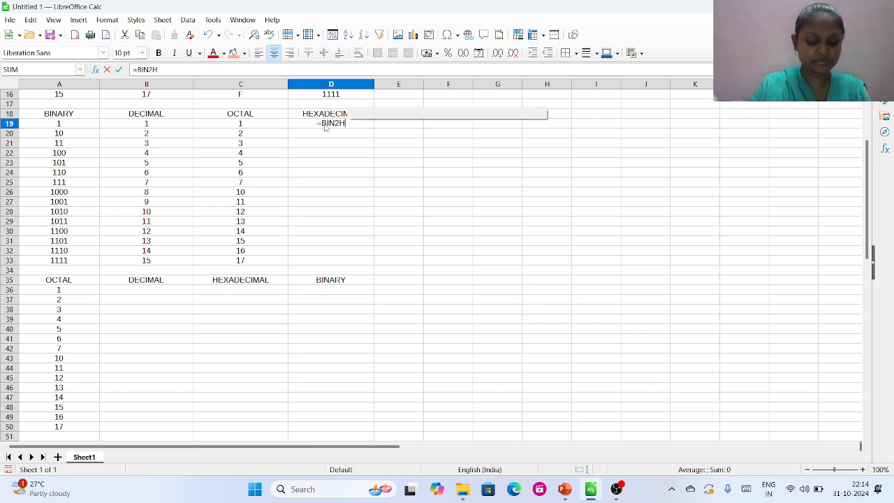
type("EX(")
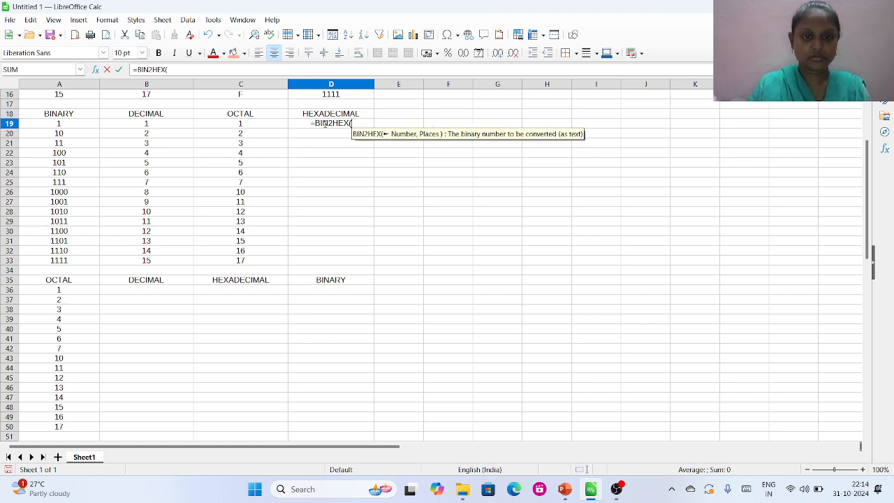
type("A")
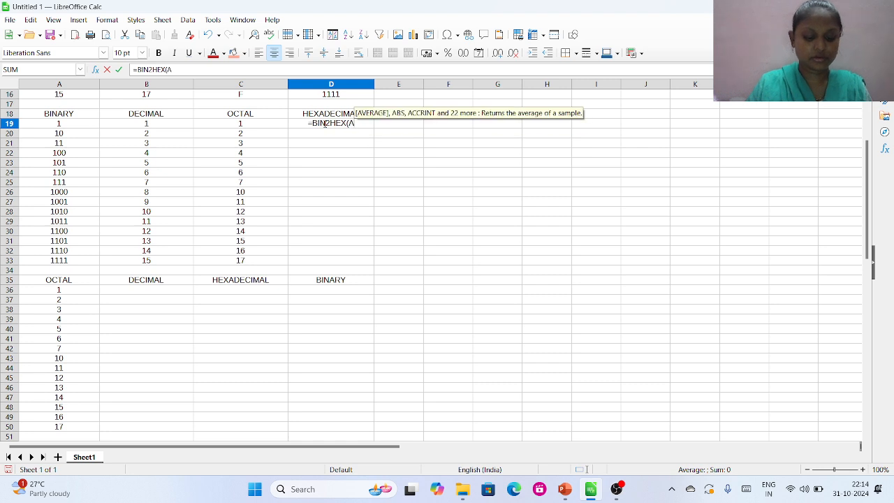
type("19)")
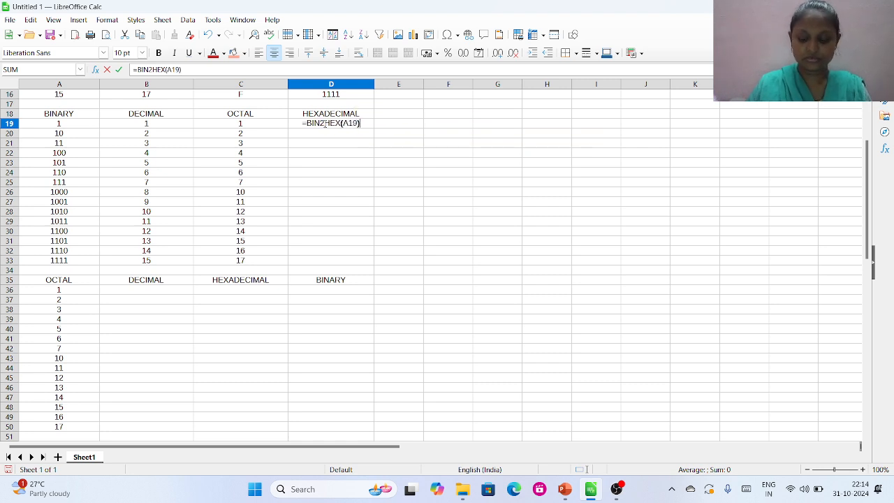
key("Return")
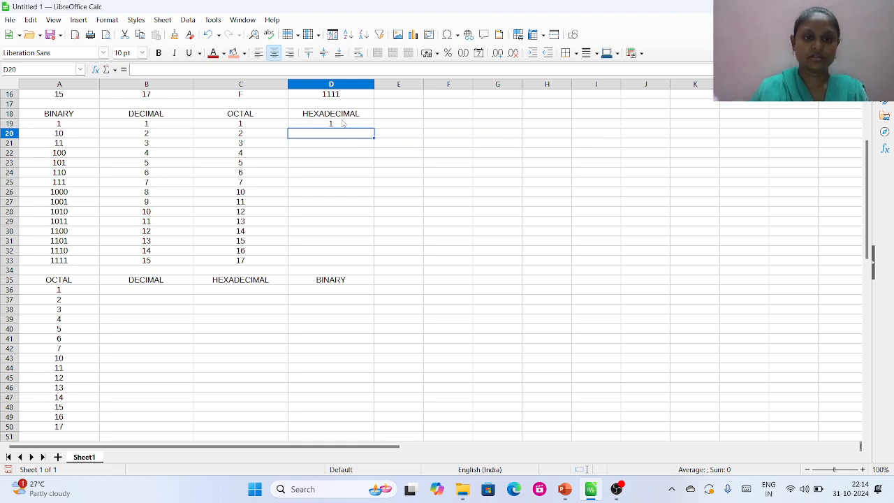
left_click(342, 123)
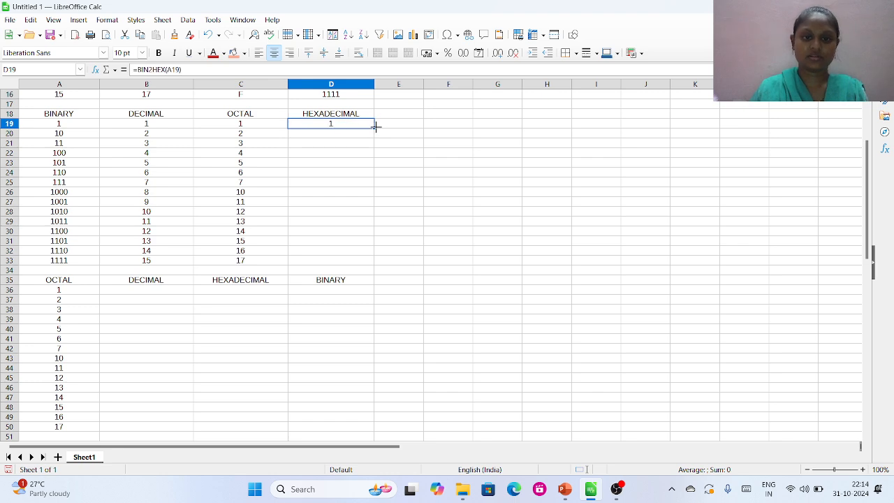
left_click_drag(375, 125, 374, 266)
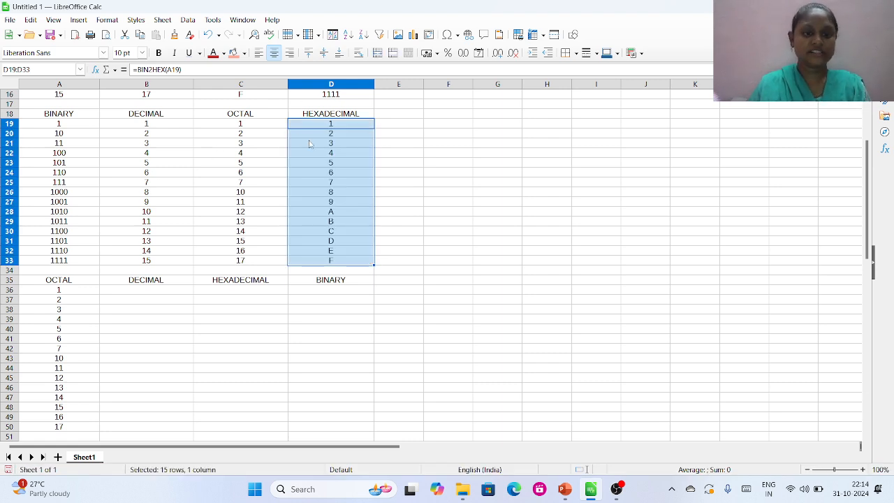
Step: Convert the octal numbers to decimal by entering =OCT2DEC(A36) in B36 and filling the formula down to B50
scroll(265, 292, "down", 9)
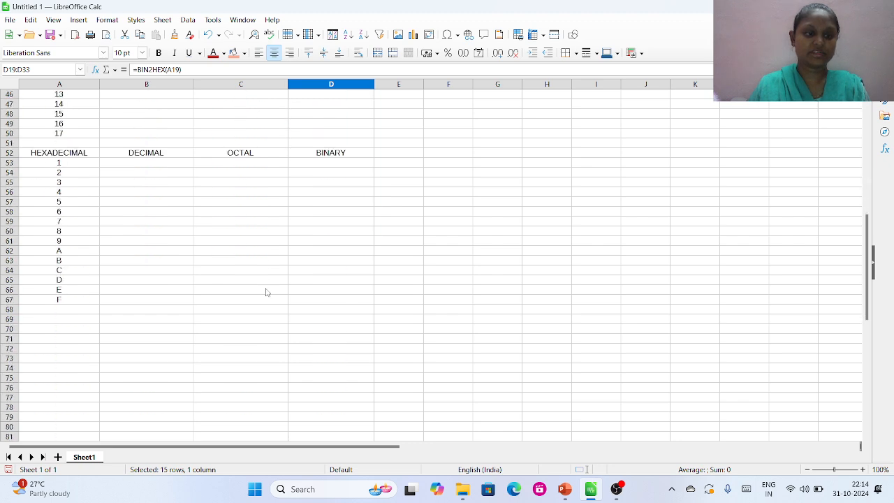
scroll(266, 292, "up", 11)
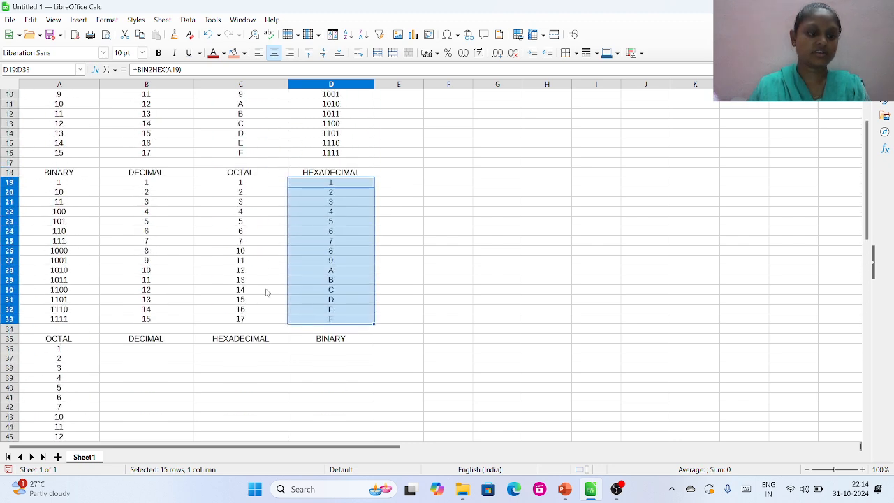
left_click(90, 341)
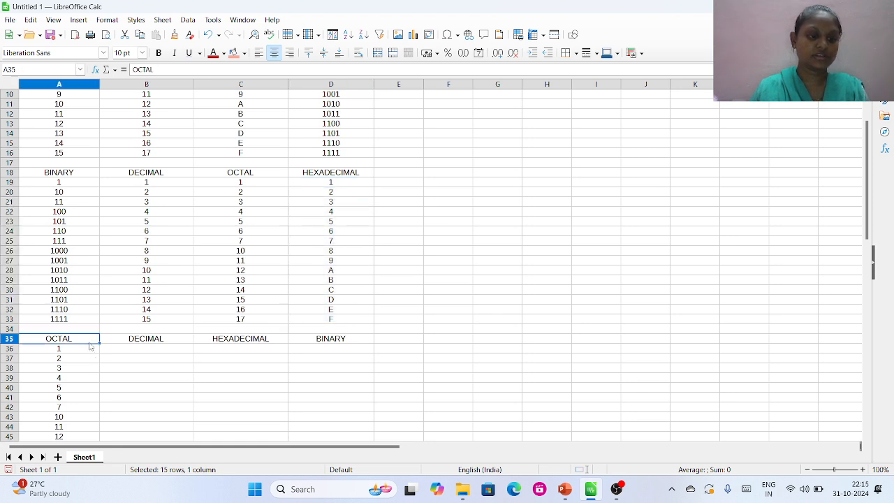
left_click(141, 348)
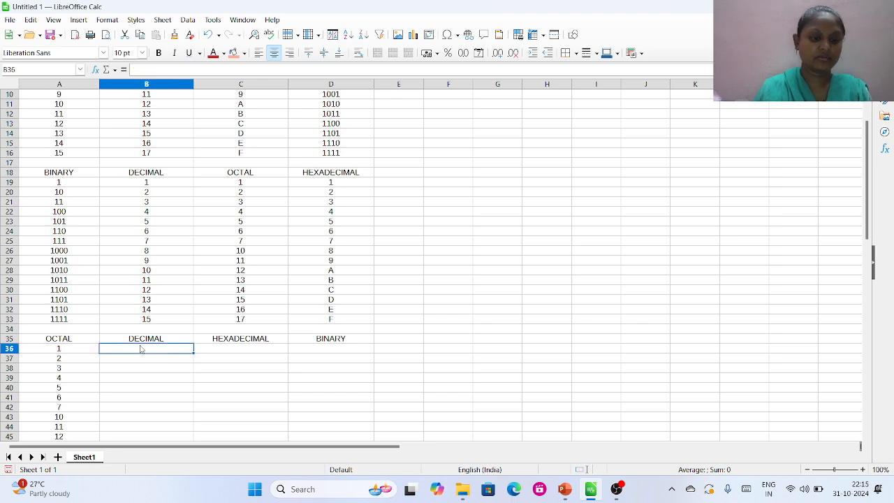
type("=")
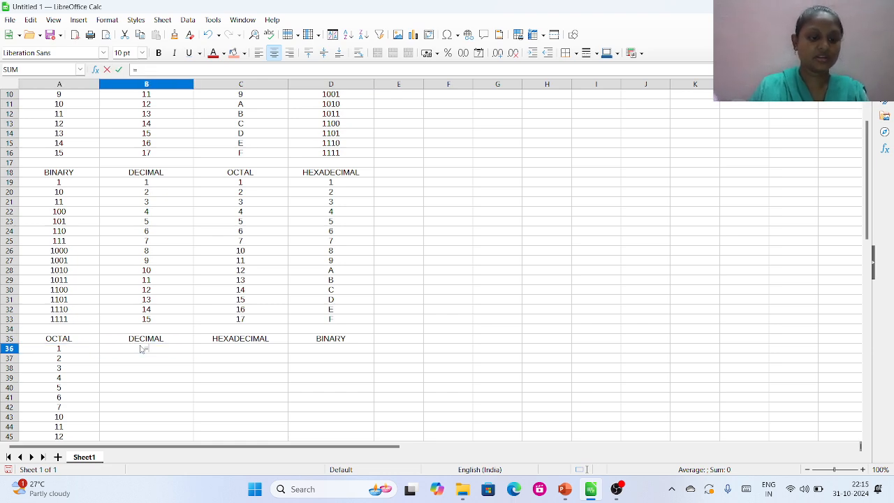
type("OCT2")
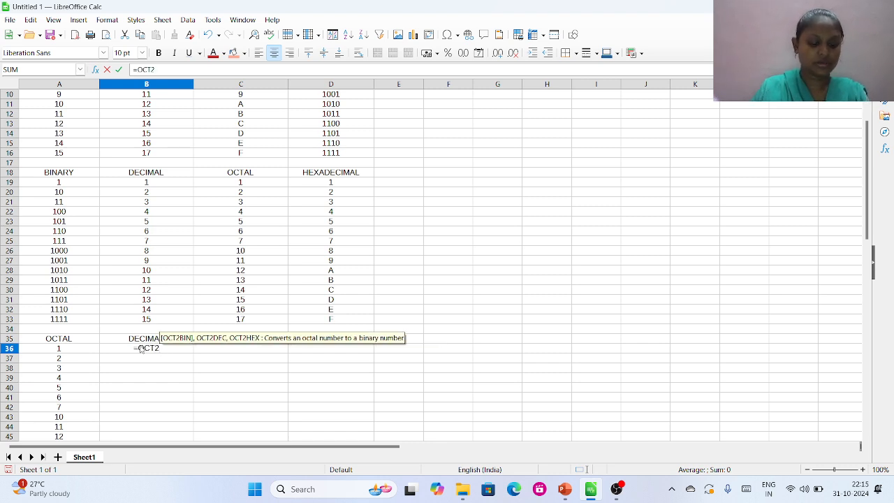
type("DEC(")
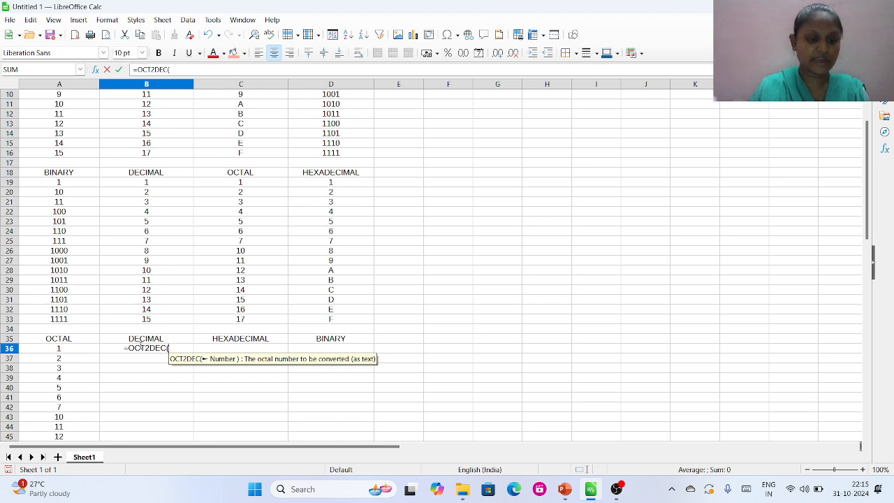
type("A36")
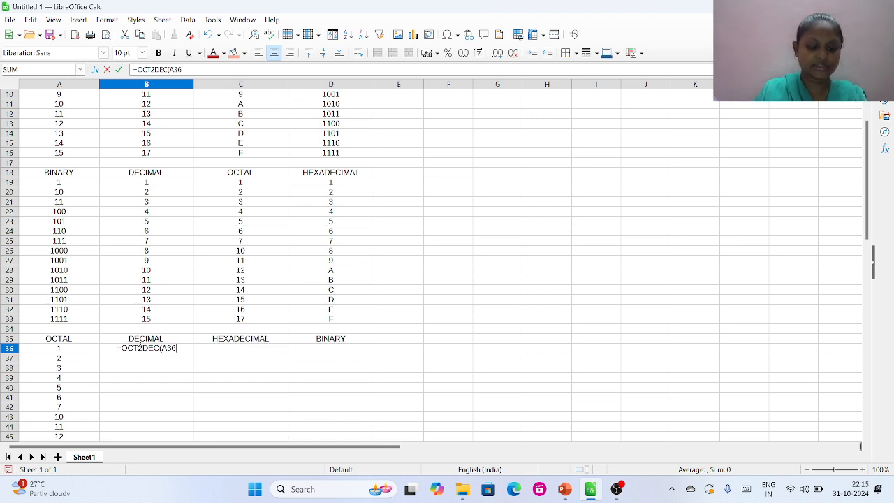
type(")")
key("Return")
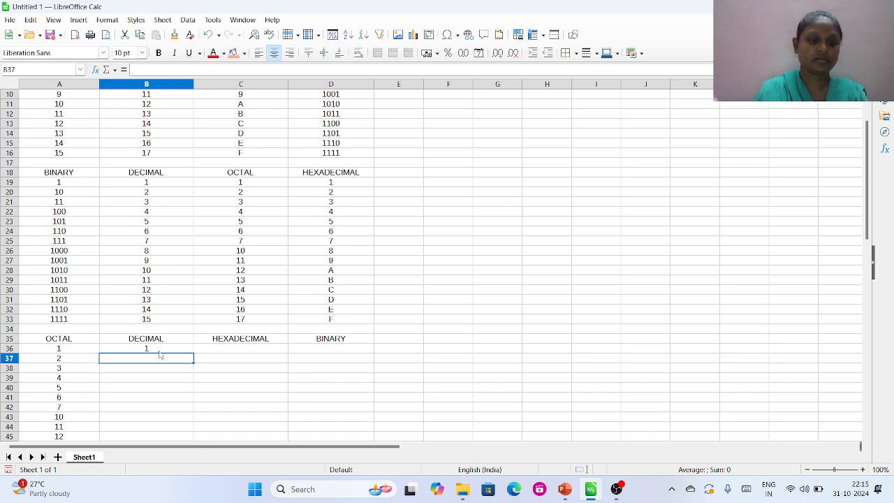
left_click(161, 350)
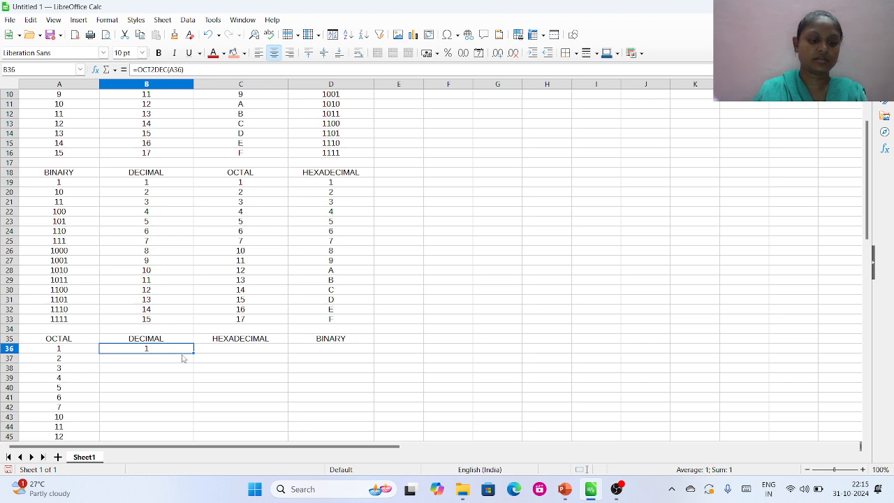
left_click_drag(193, 353, 196, 410)
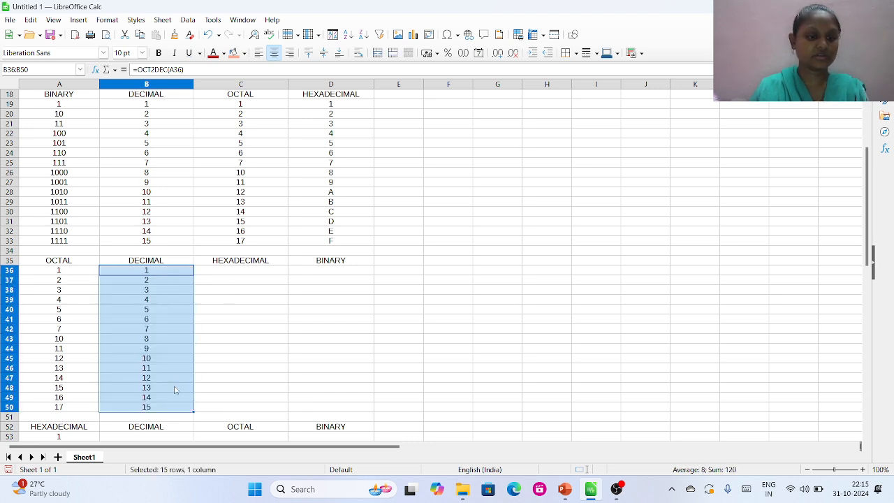
Step: Convert the octal numbers to hexadecimal by entering =OCT2HEX(A36) in C36 and filling the formula down to C50
left_click(241, 271)
type("=")
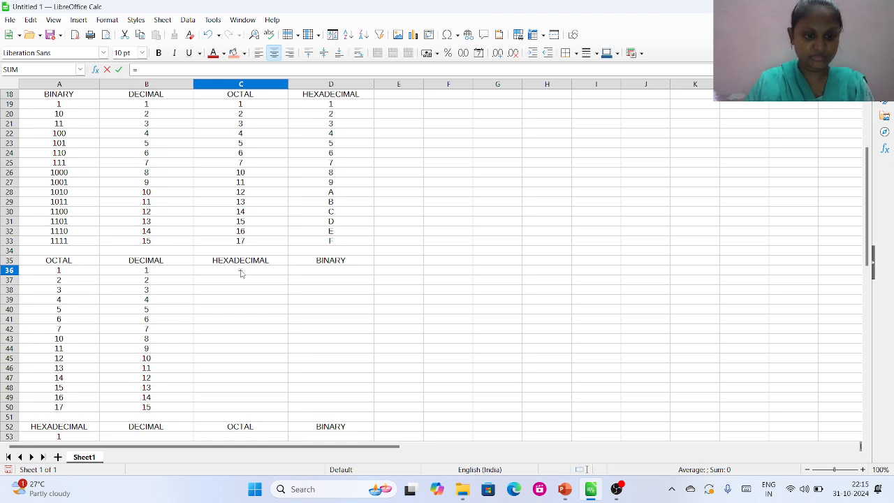
type("OCT2")
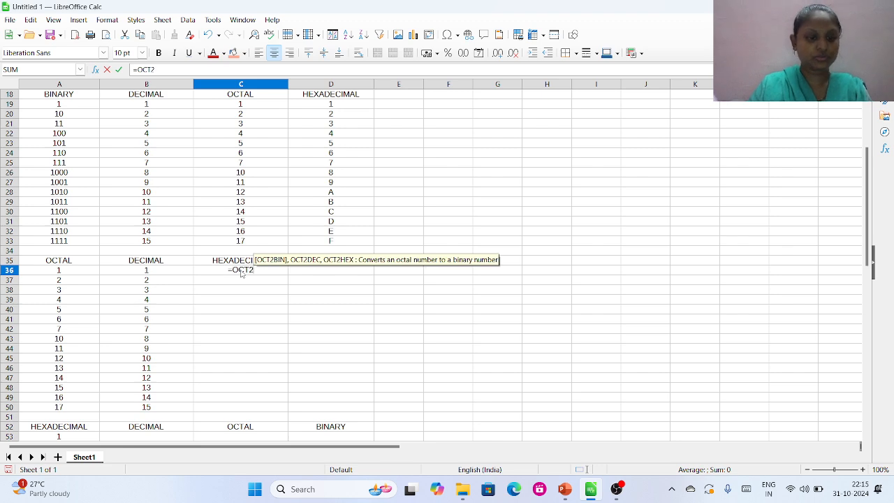
type("HEX")
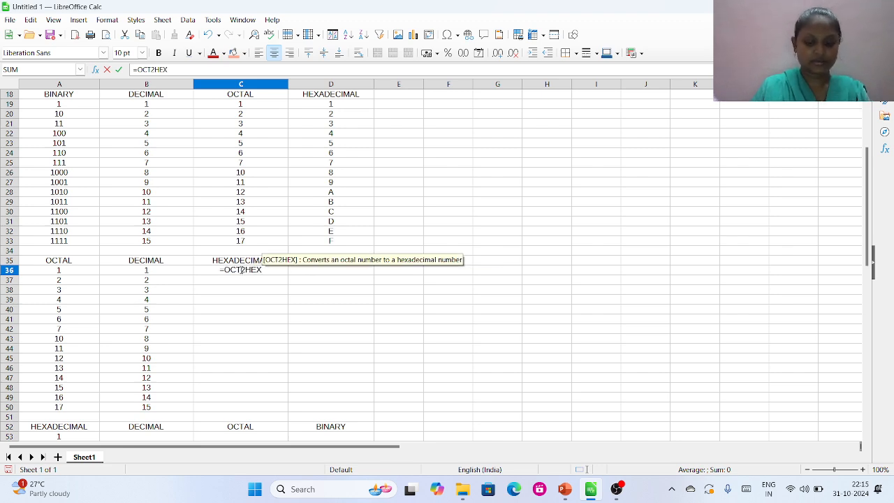
type("(A")
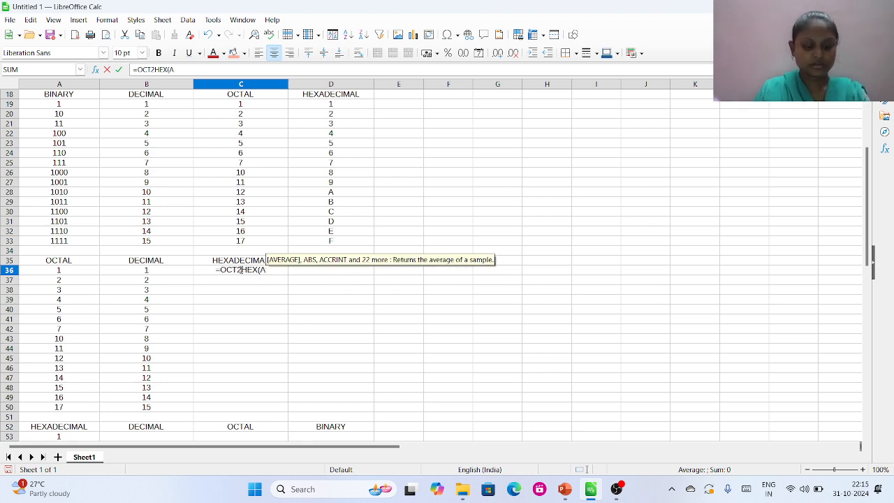
type("36)")
key("Return")
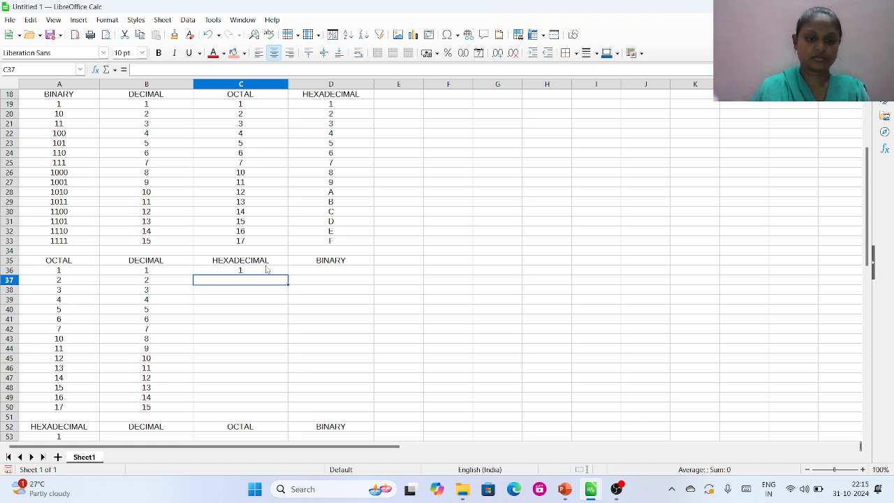
left_click(258, 271)
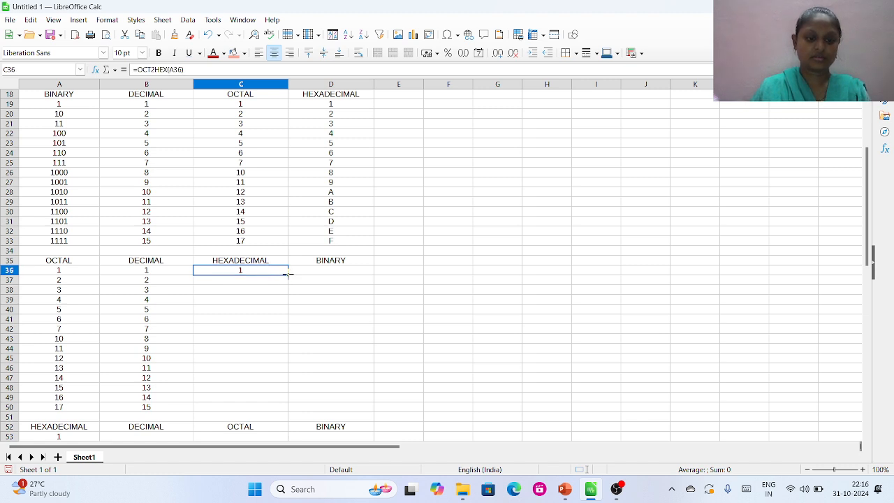
left_click_drag(287, 275, 288, 410)
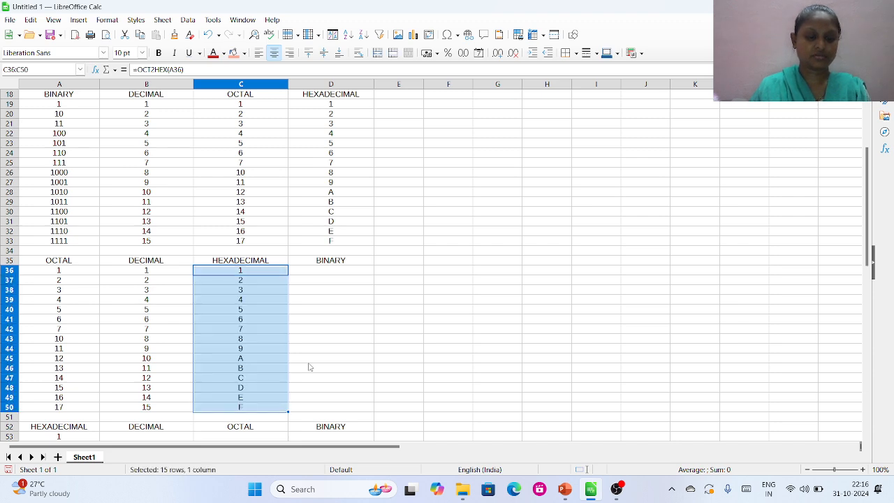
Step: Convert the octal numbers to binary by entering =OCT2BIN(A36) in D36 and filling the formula down to D50
left_click(334, 273)
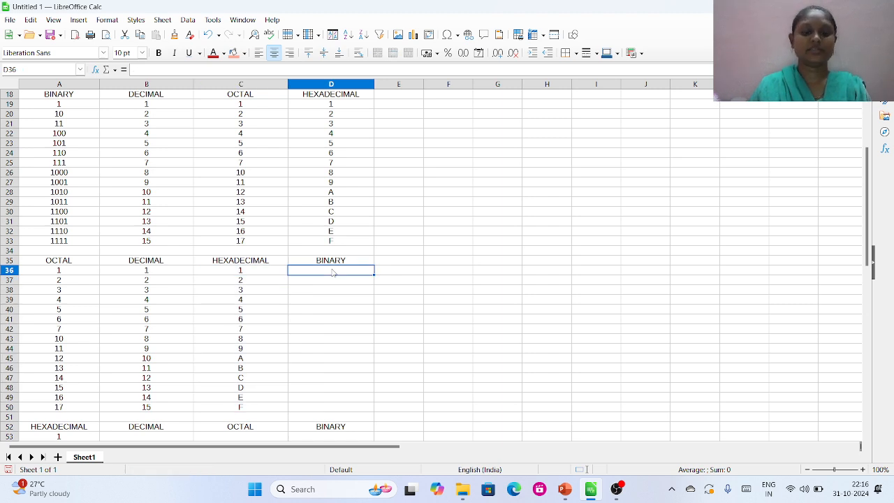
type("=")
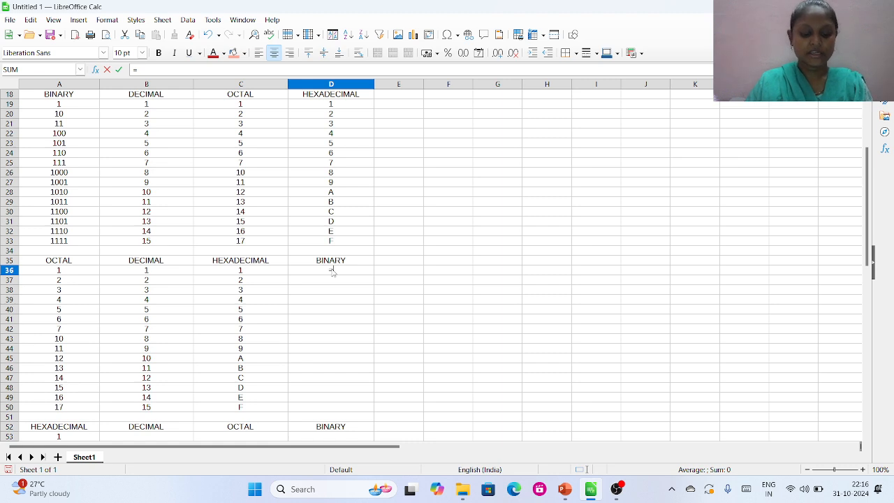
type("OCT2")
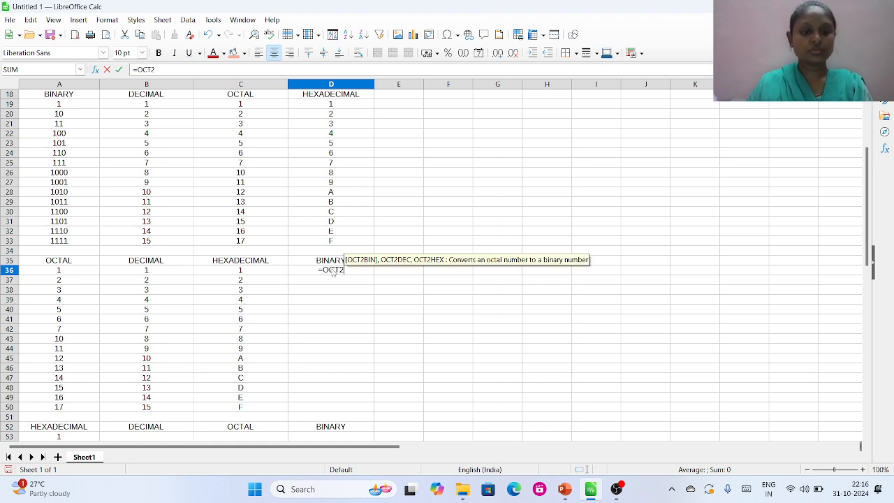
type("BIN")
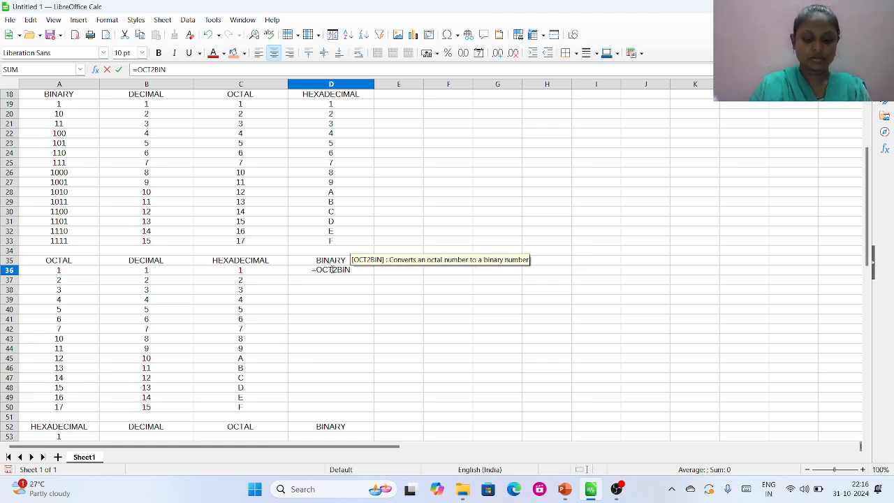
type("(A")
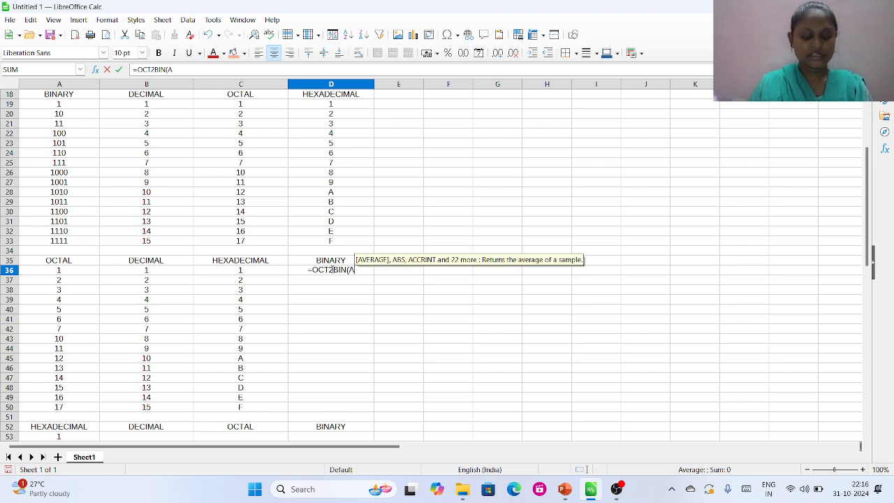
type("36")
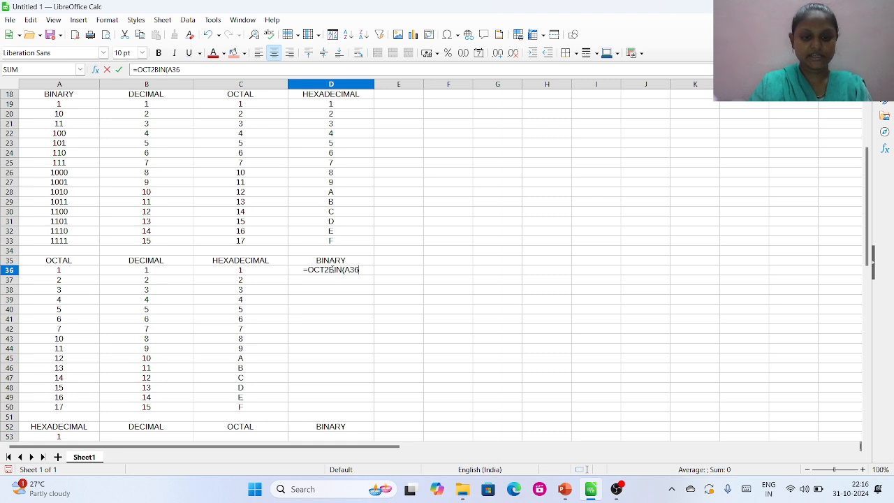
type(")")
key("Return")
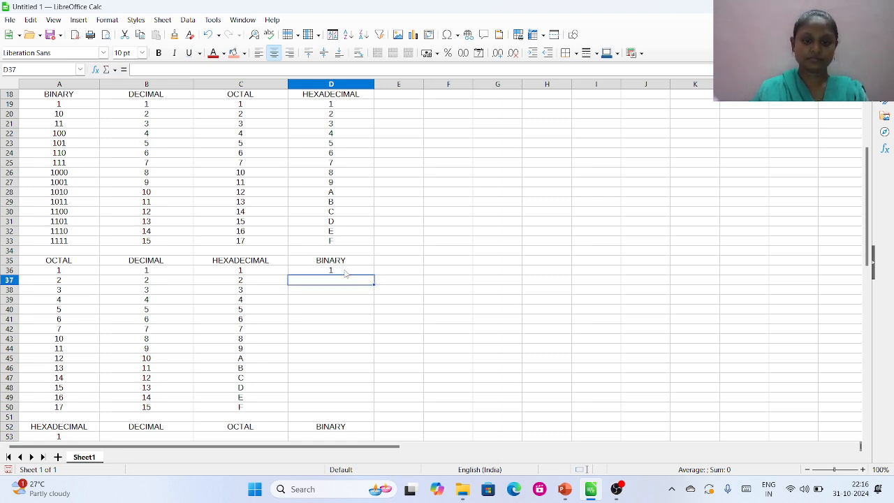
left_click(342, 272)
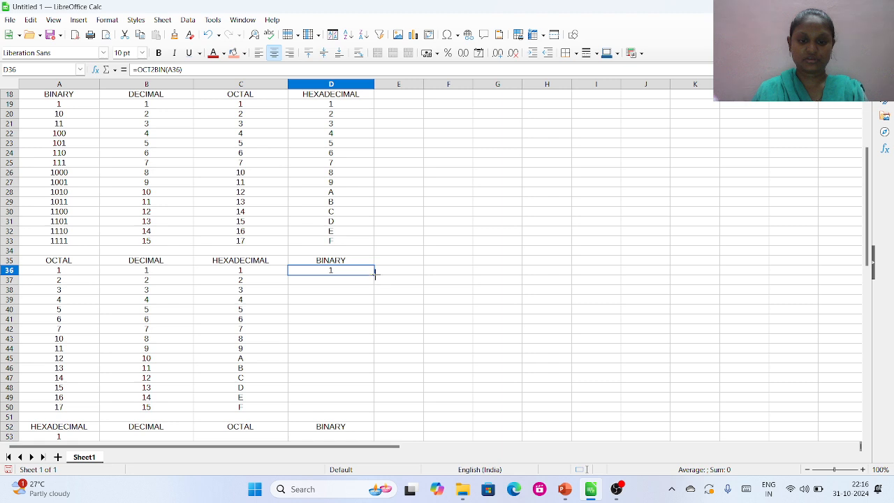
left_click_drag(373, 274, 375, 413)
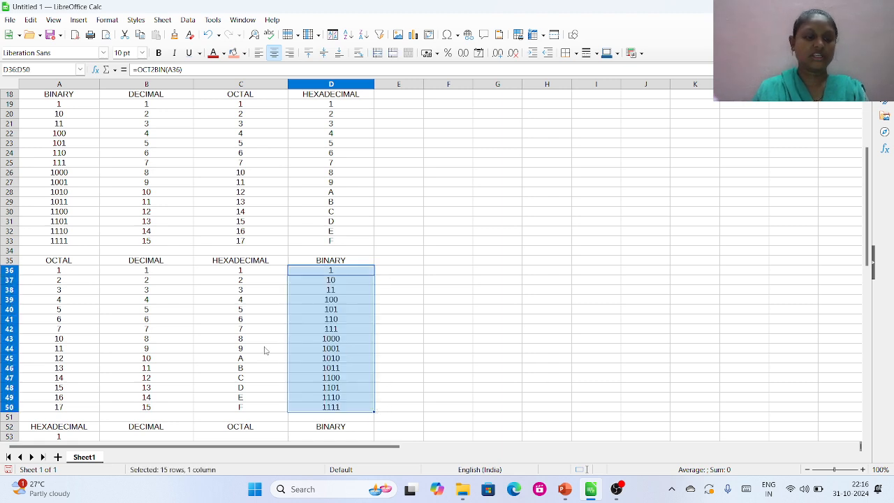
Step: Convert the hexadecimal numbers to decimal by entering =HEX2DEC(A53) in B53 and filling the formula down to B67
scroll(265, 349, "down", 9)
scroll(265, 349, "up", 9)
scroll(264, 349, "down", 9)
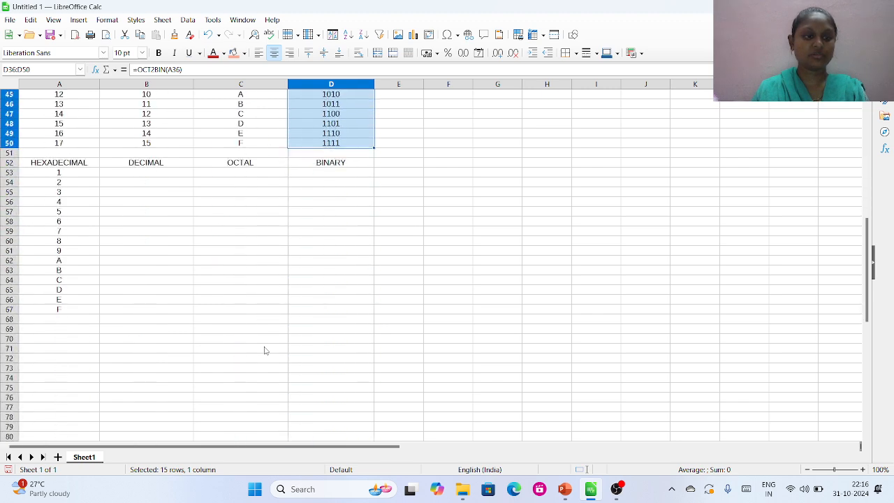
left_click(110, 174)
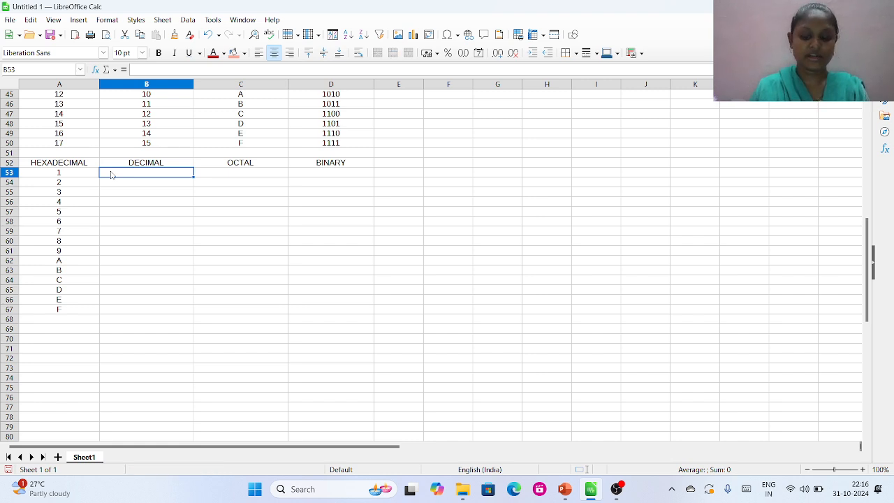
type("=")
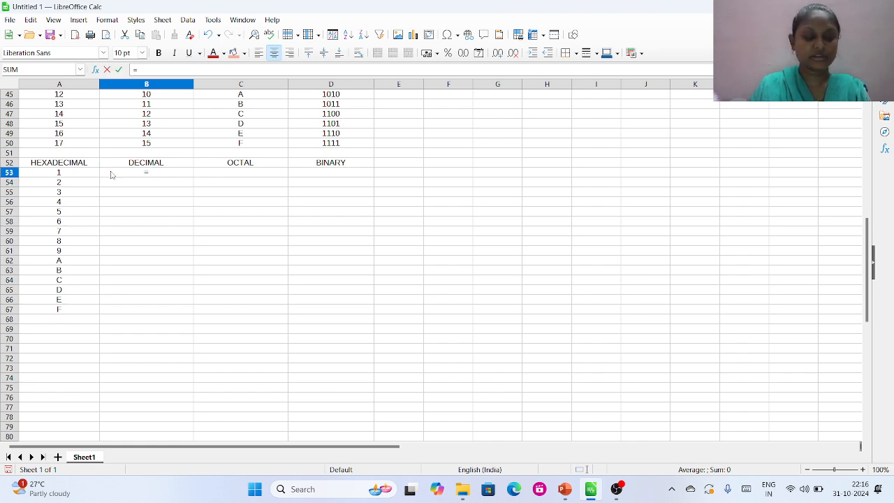
type("HEX")
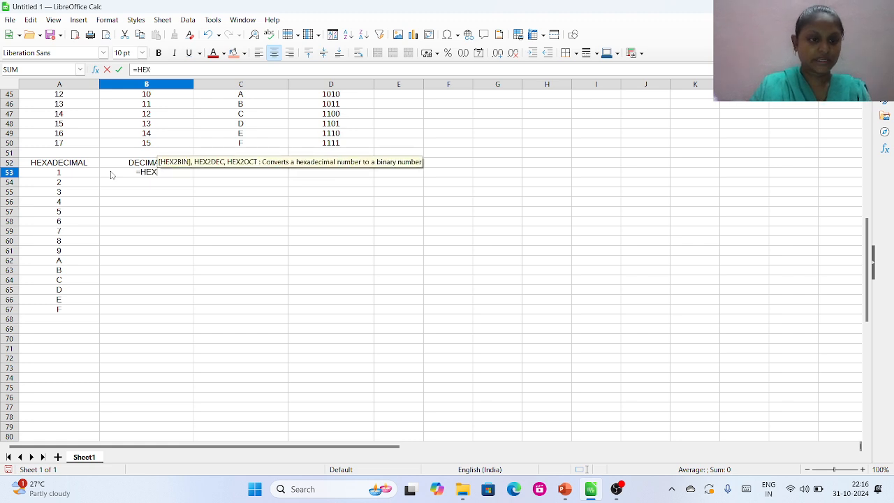
type("2D")
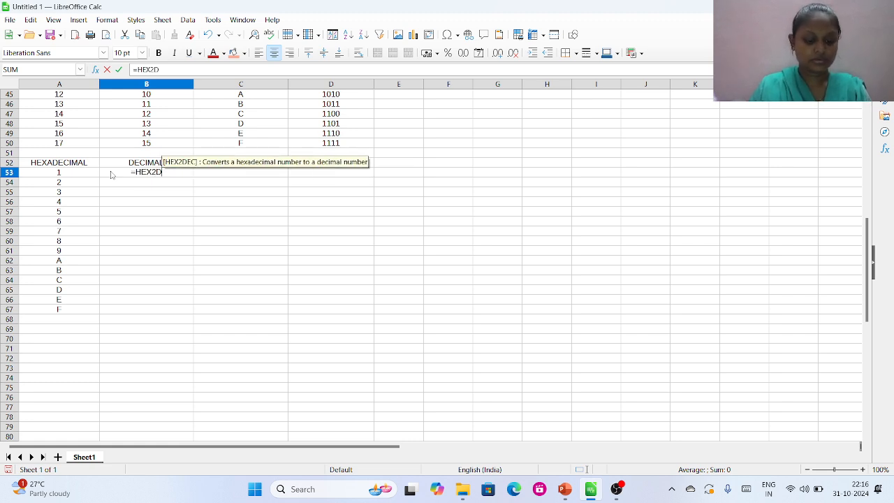
type("EC(")
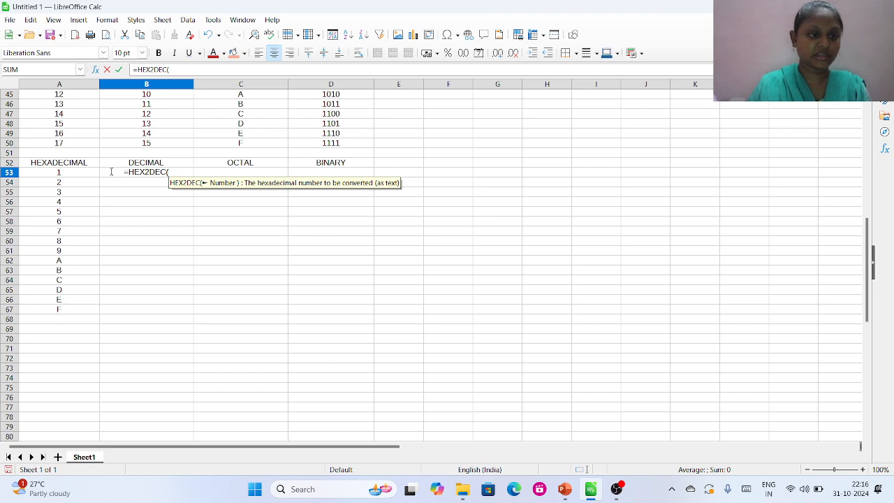
type("A")
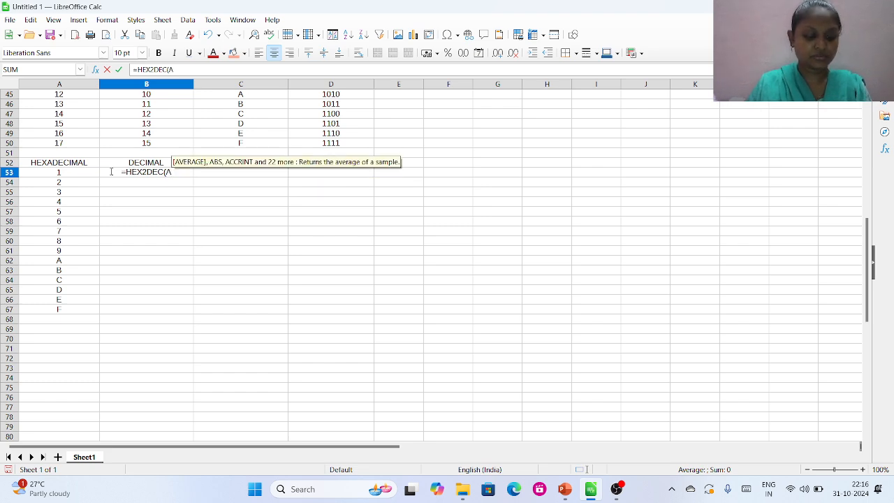
type("530")
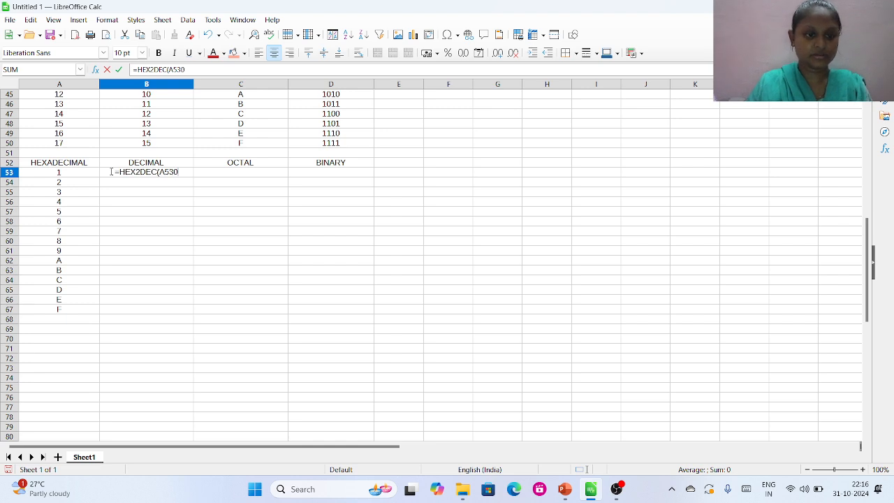
key("BackSpace")
type(")")
key("Return")
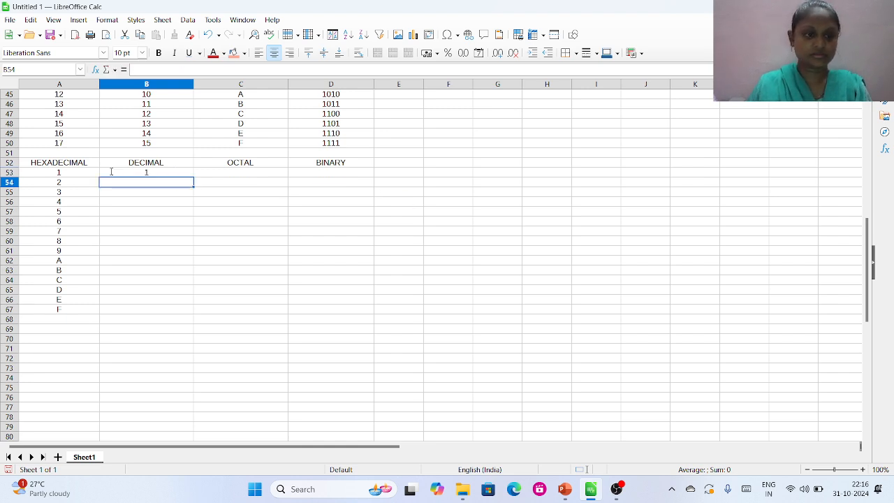
left_click(175, 174)
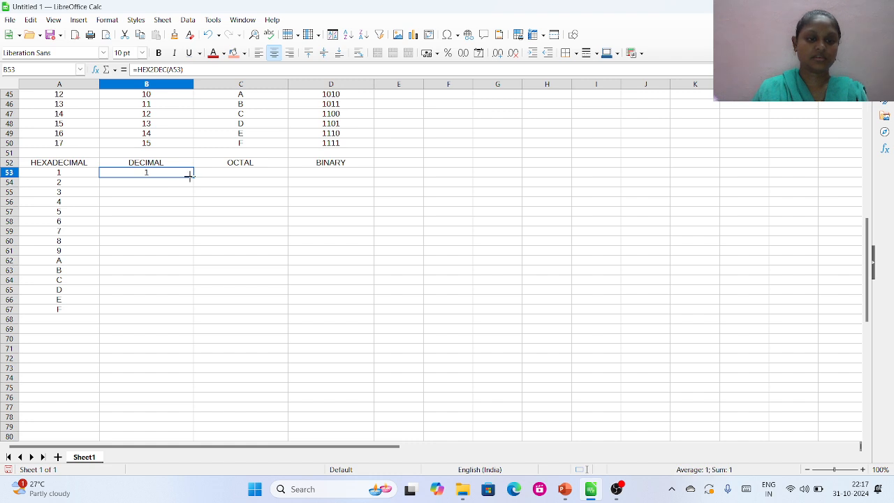
left_click_drag(190, 175, 188, 315)
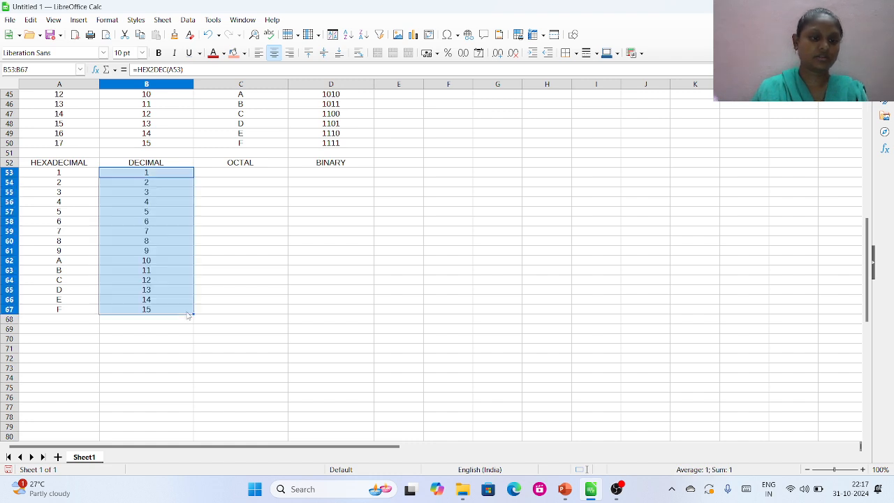
Step: Convert the hexadecimal numbers to octal by entering =HEX2OCT(A53) in C53 and filling the formula down to C67
left_click(257, 176)
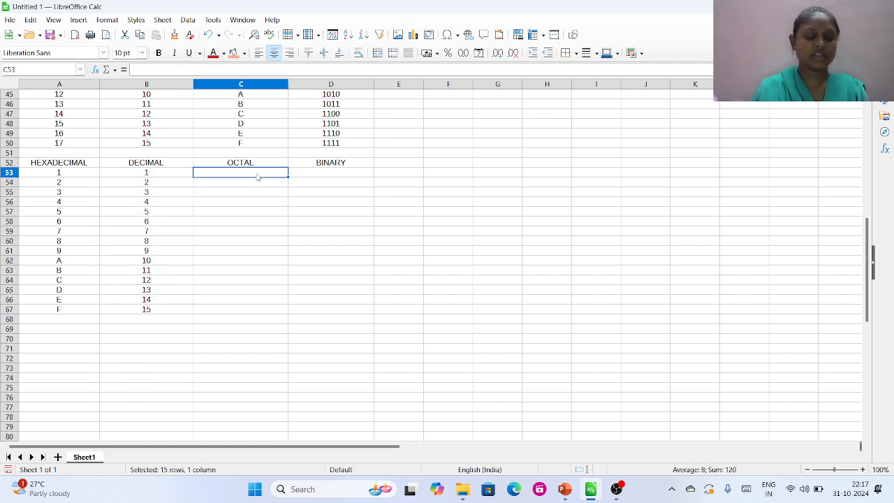
type("=")
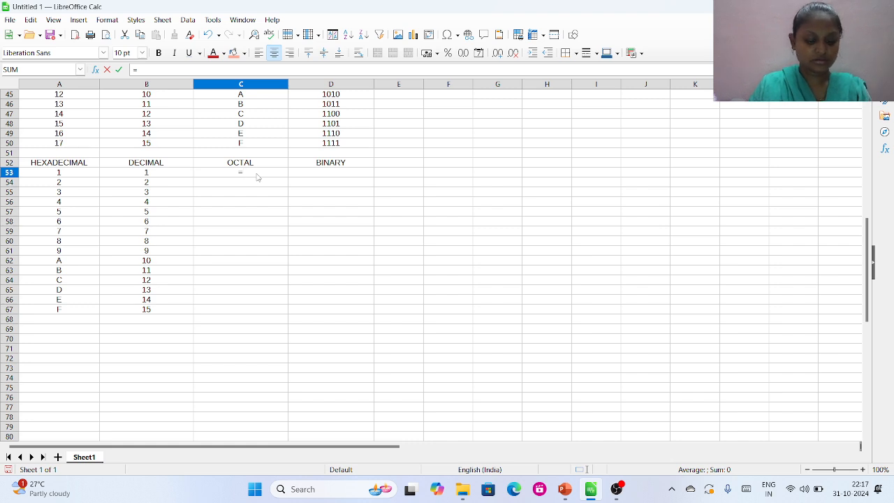
type("HEX2")
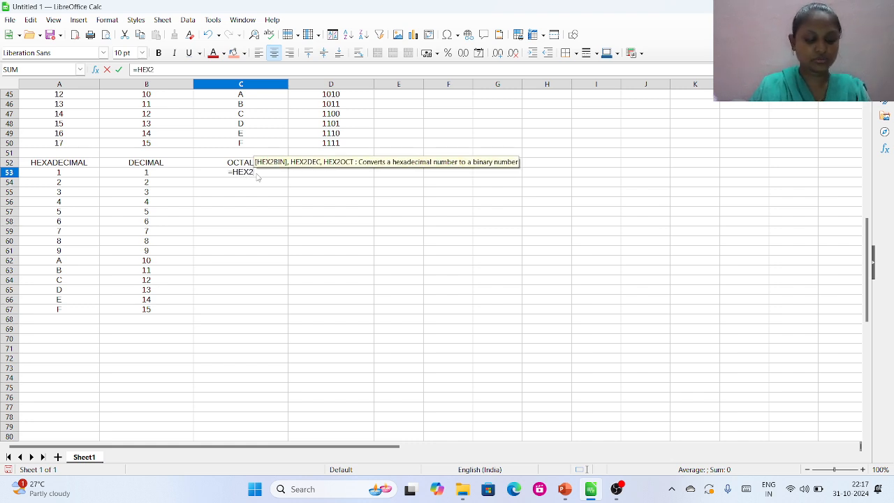
type("OCT")
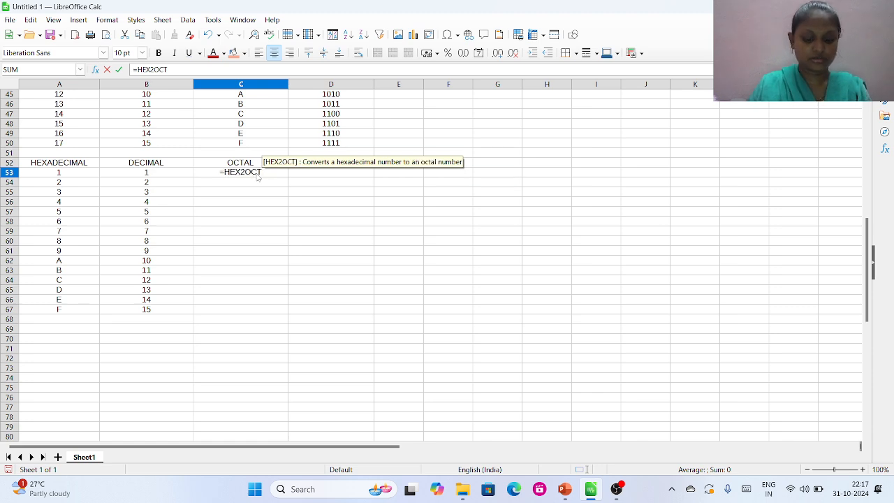
type("(A")
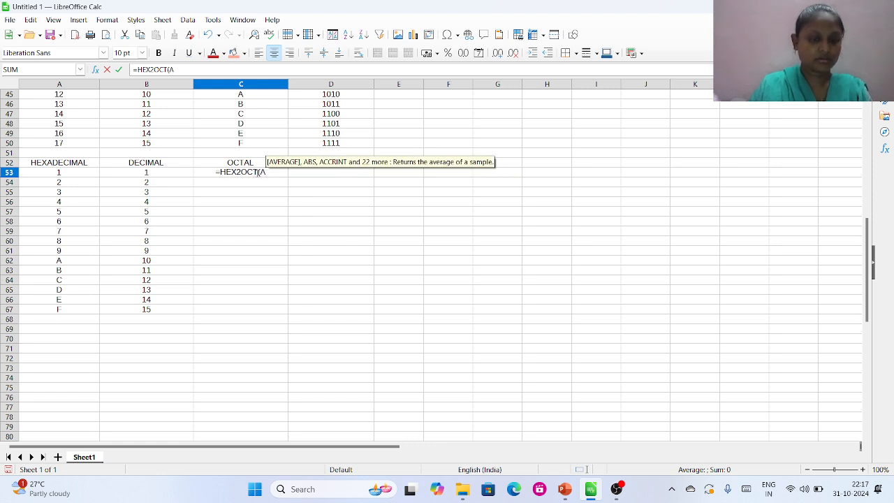
type("53")
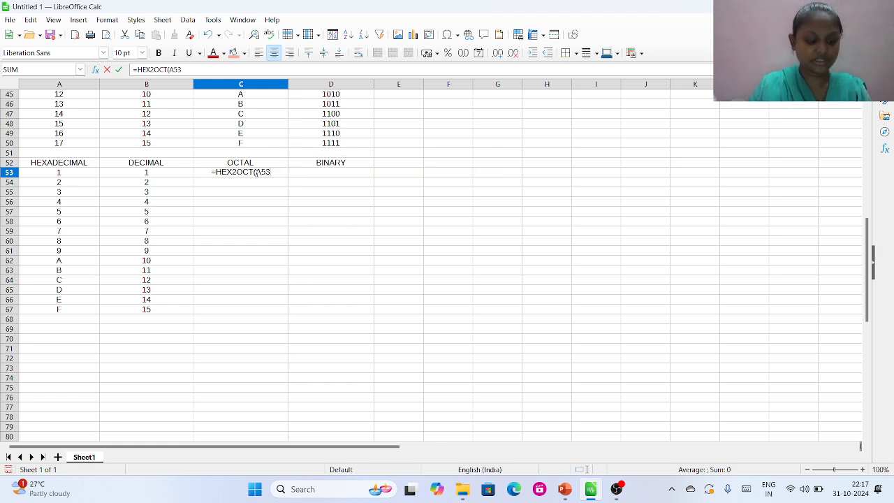
type(")")
key("Return")
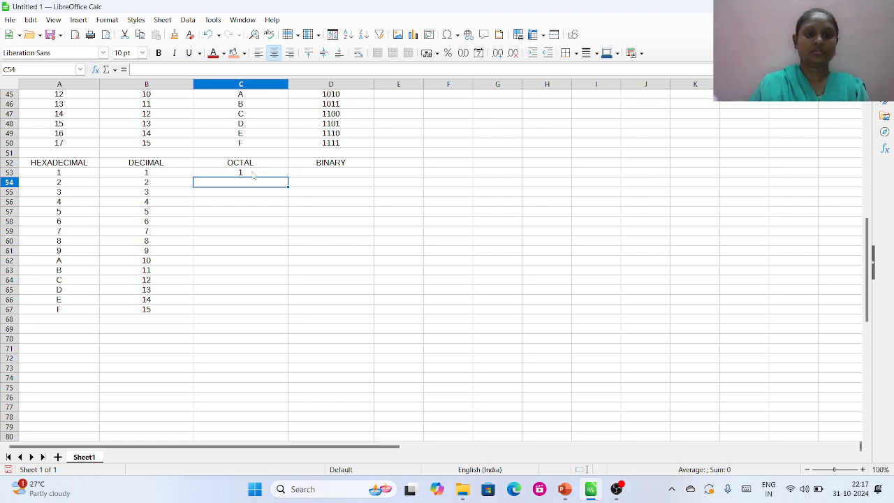
left_click(266, 173)
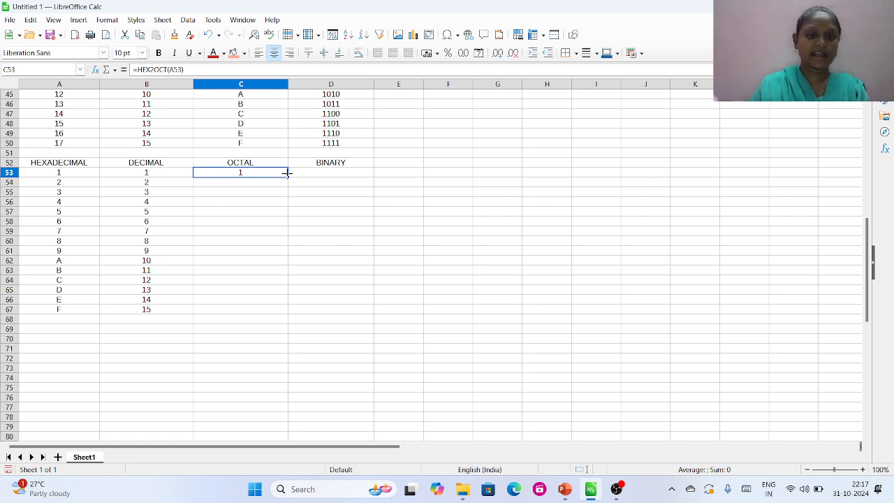
left_click_drag(287, 178, 285, 313)
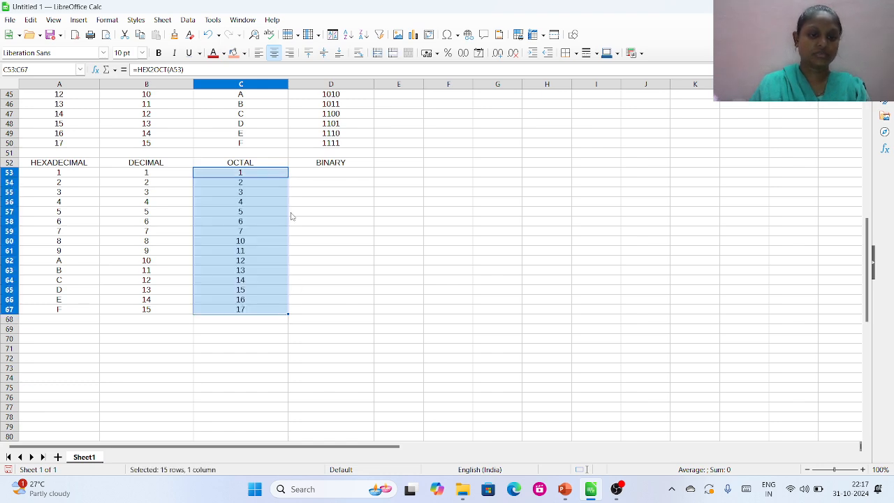
Step: Convert the hexadecimal numbers to binary by entering =HEX2BIN(A53) in D53 and filling the formula down to D67
left_click(311, 173)
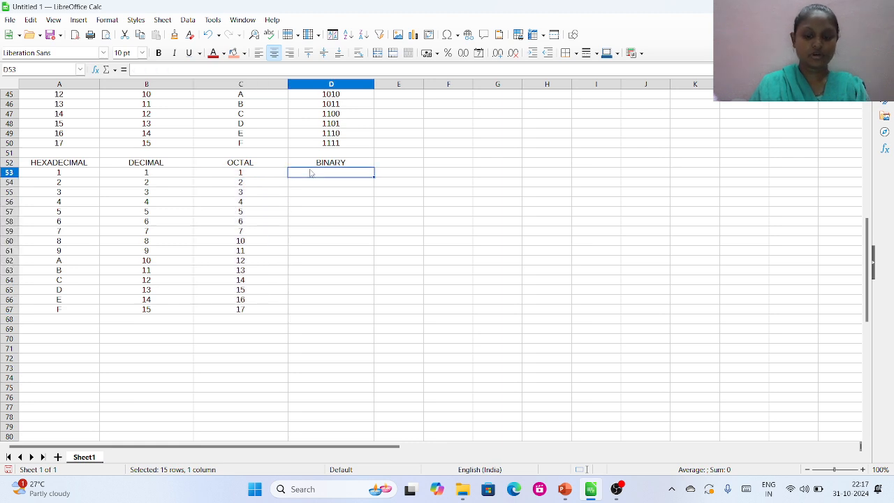
type("=")
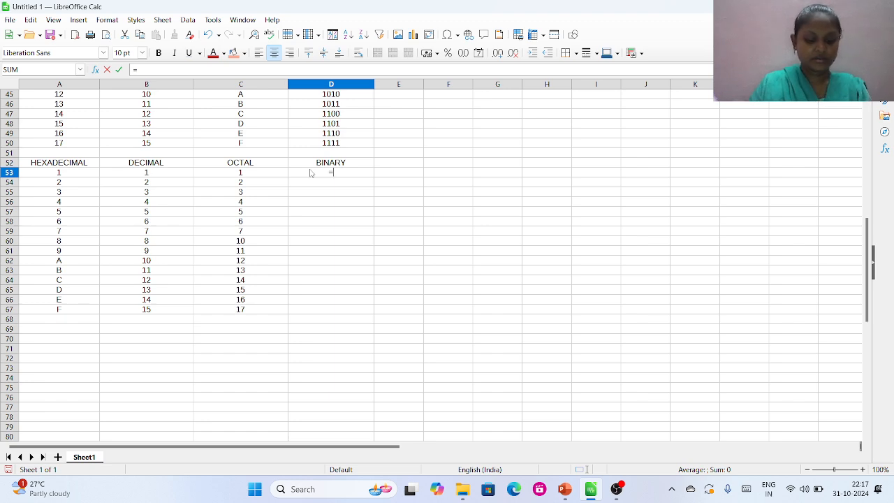
type("HEX")
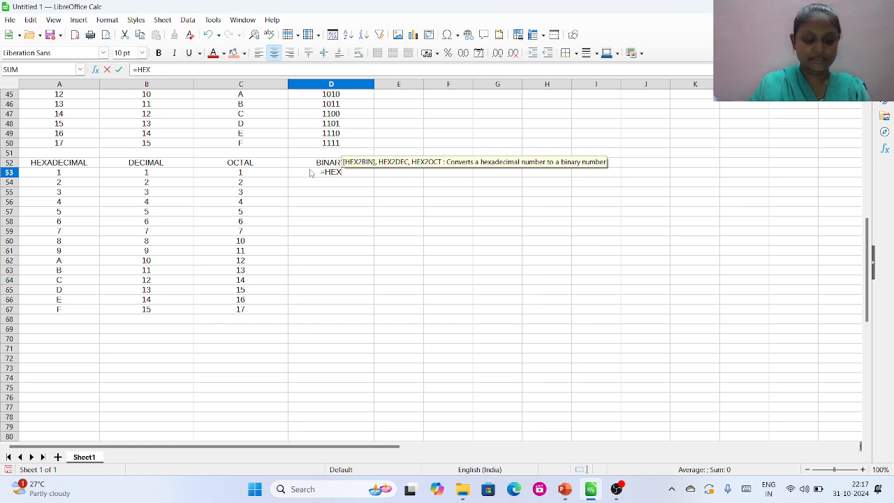
type("2BIN")
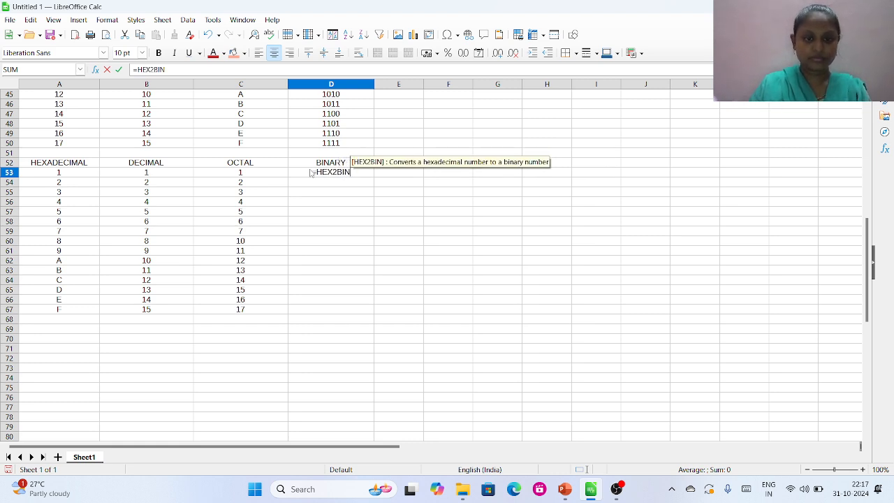
type("(A")
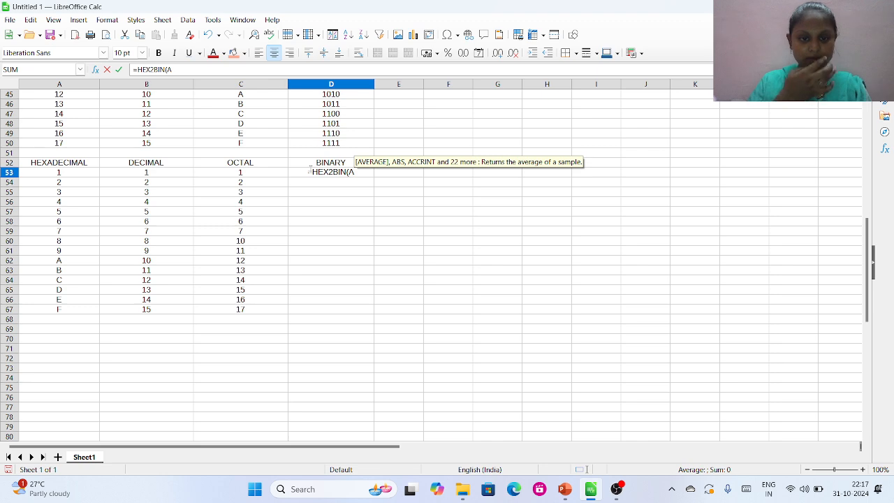
type("53")
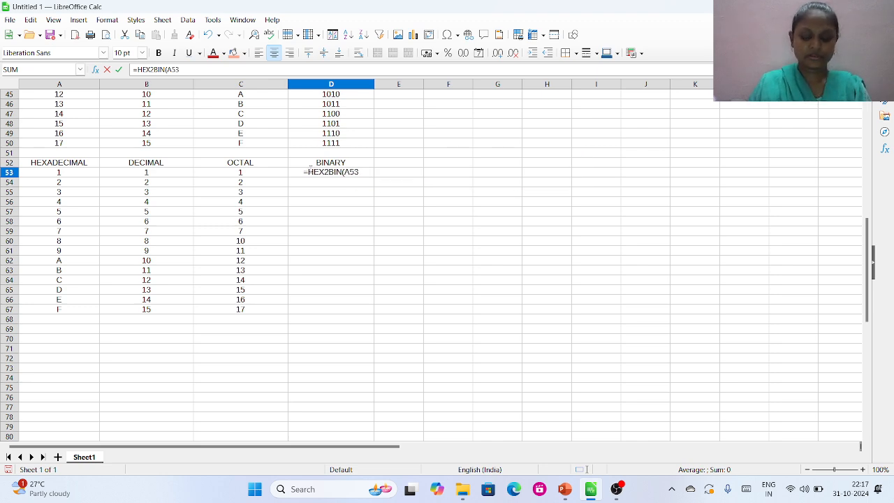
type(")")
key("Return")
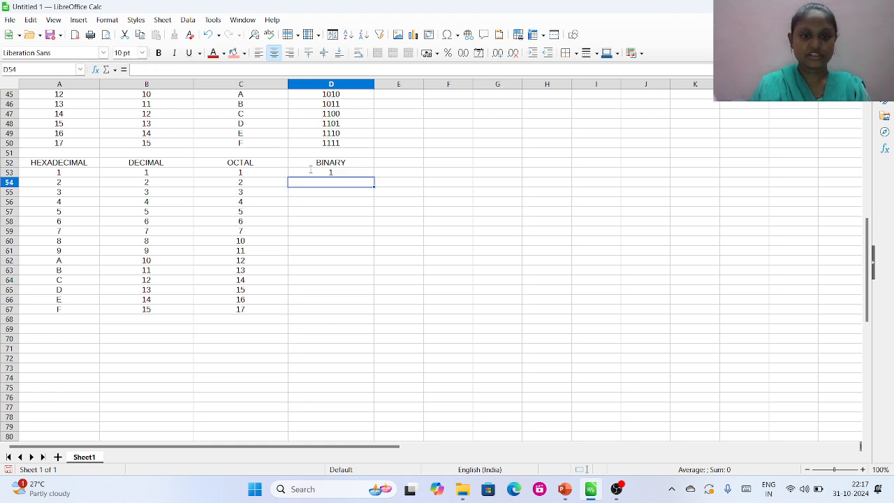
left_click(354, 174)
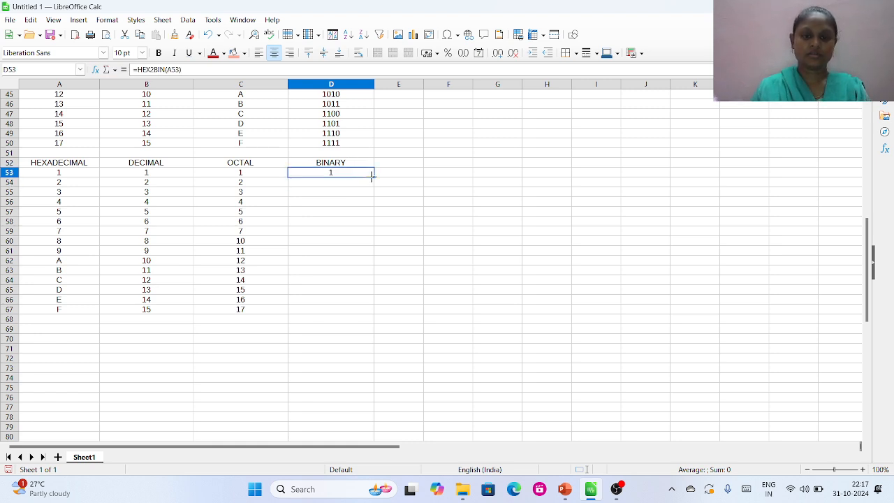
left_click_drag(372, 176, 371, 317)
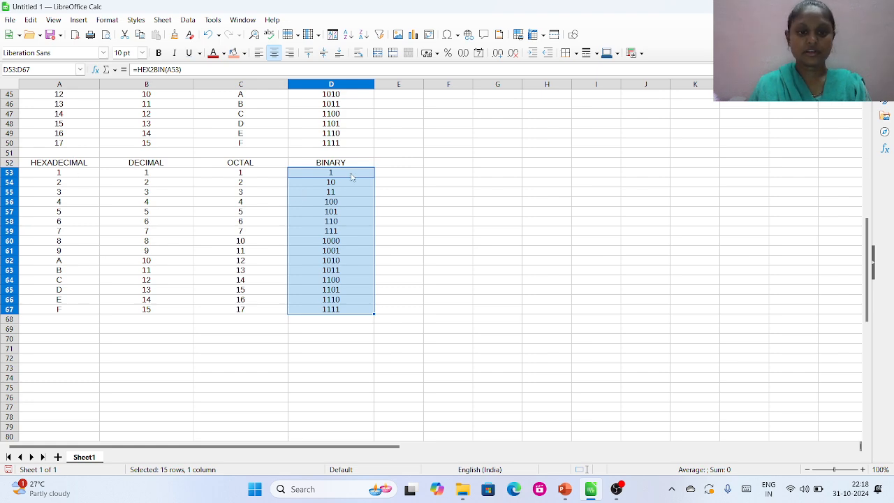
scroll(469, 219, "up", 15)
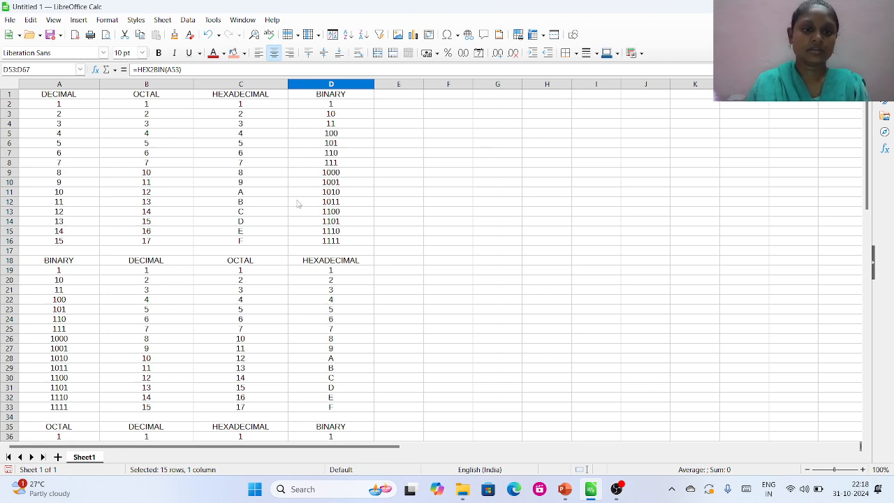
scroll(300, 202, "down", 6)
scroll(304, 202, "down", 6)
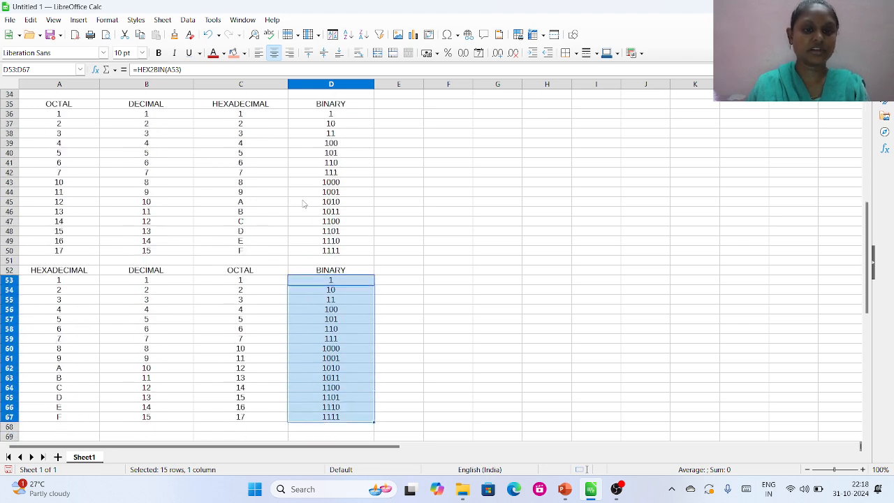
scroll(305, 203, "up", 12)
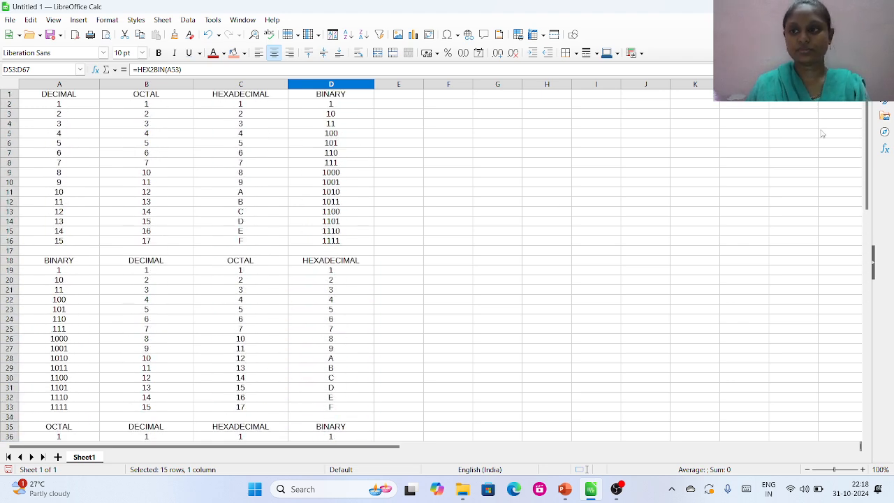
left_click(616, 489)
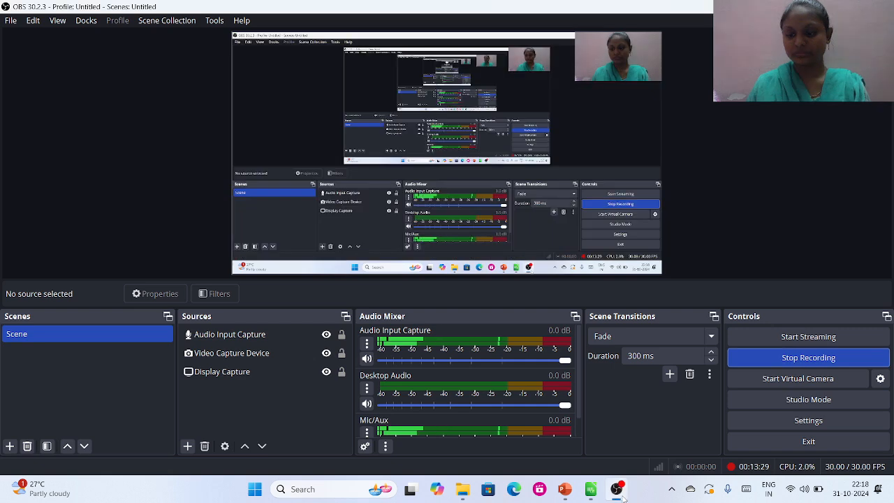